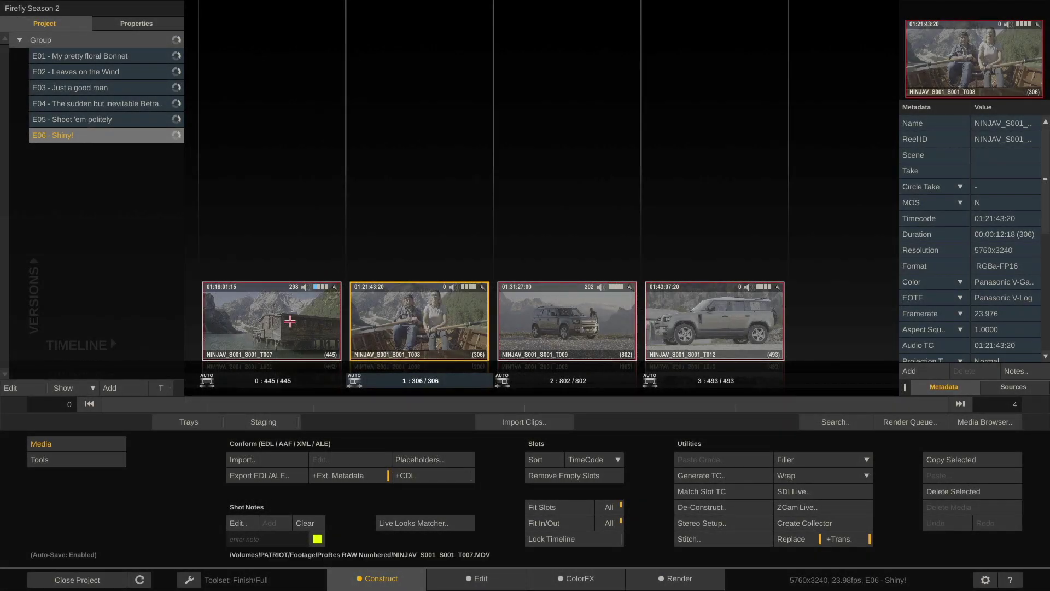
Duplicate the E06 - Shiny! timeline and rename the copy 'E06 - Shiny! Colored'.
click(290, 321)
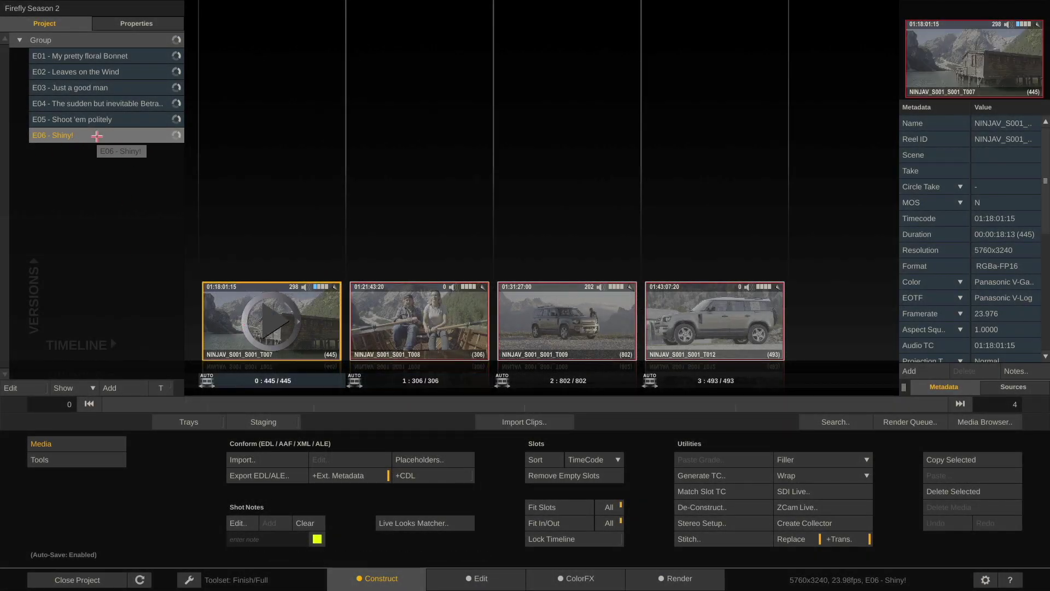
mouse_move(97, 136)
mouse_down()
mouse_move(81, 176)
mouse_move(88, 163)
mouse_up()
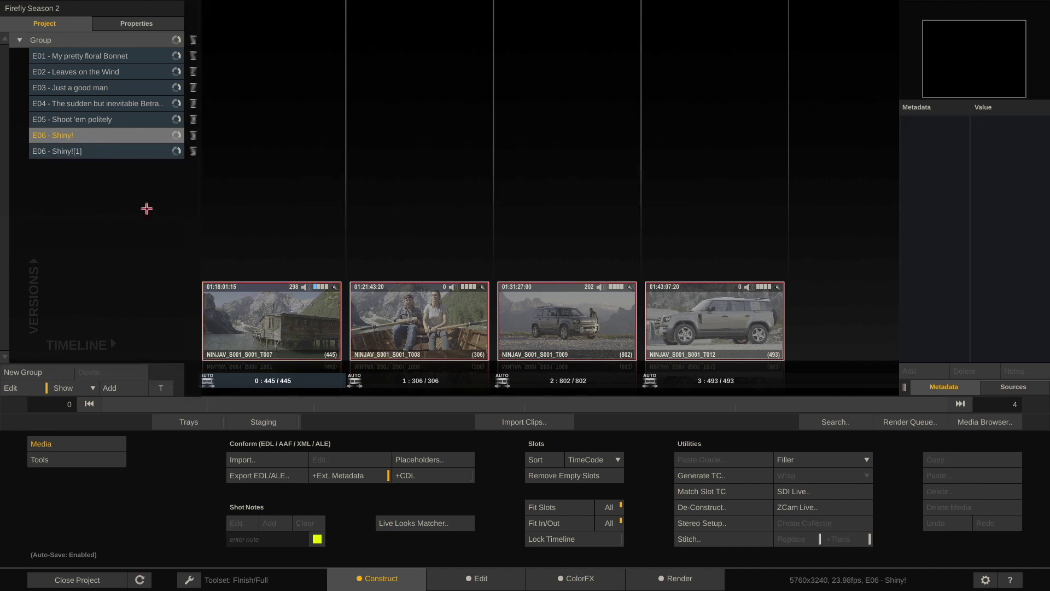
double_click(100, 153)
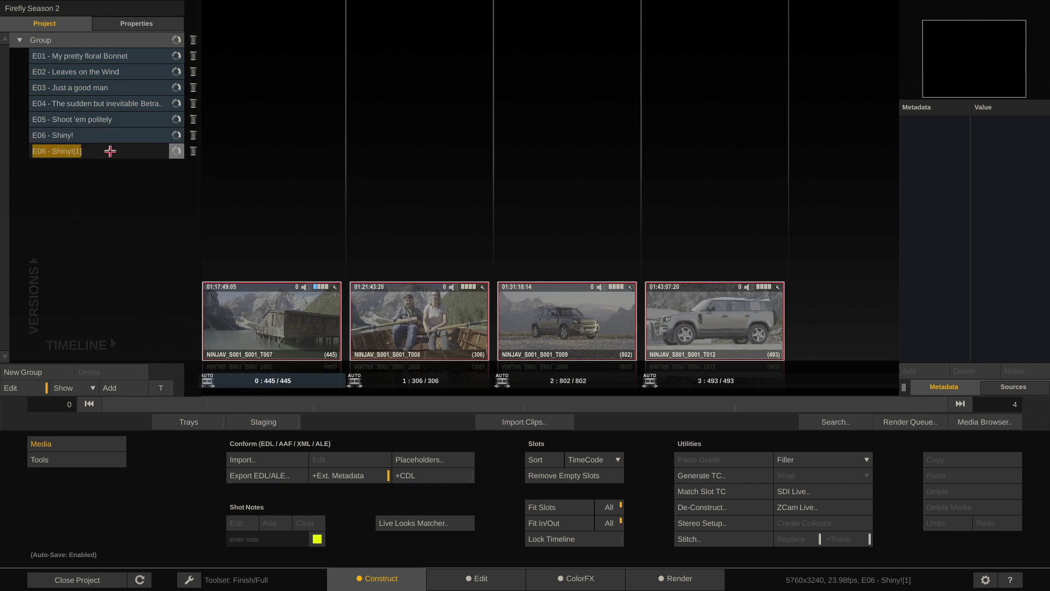
text(Colored)
key(Return)
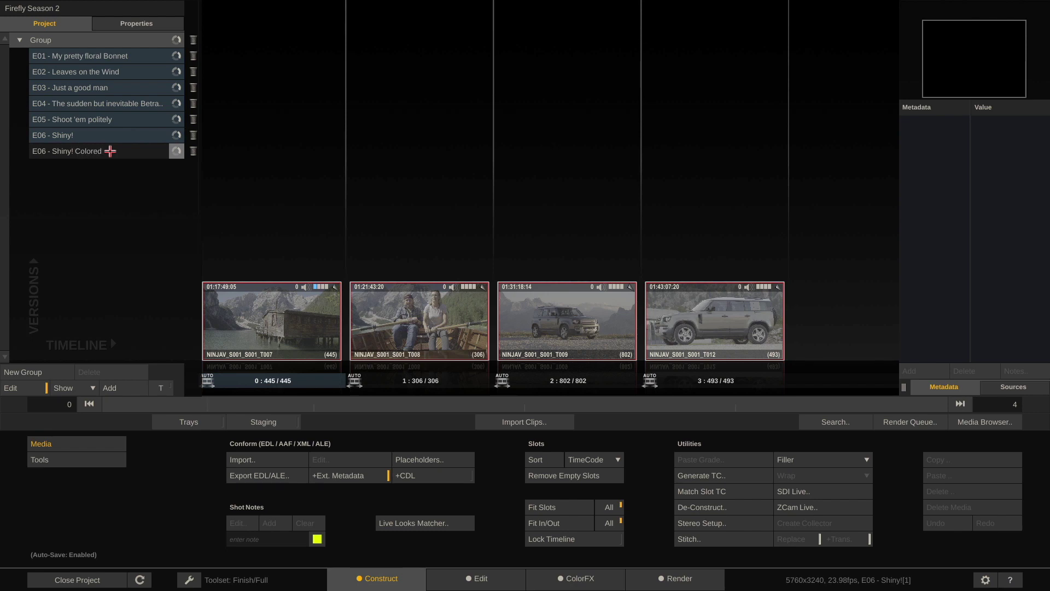
key(Return)
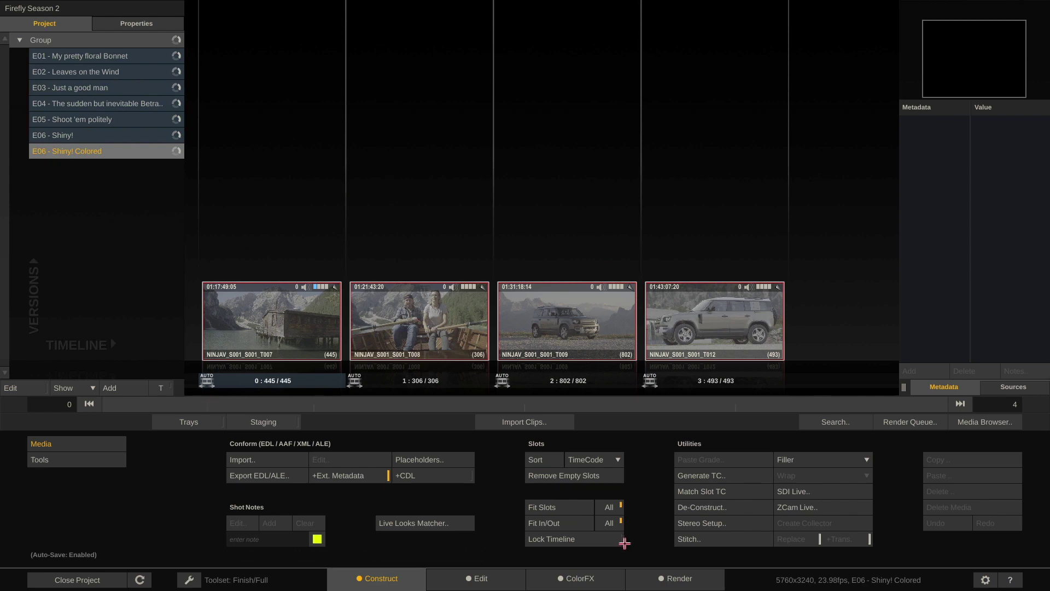
Show the RGB waveform and load the Fashion Lo Con 33 E-E.cube LUT from 33 Cube LUTs.
click(581, 581)
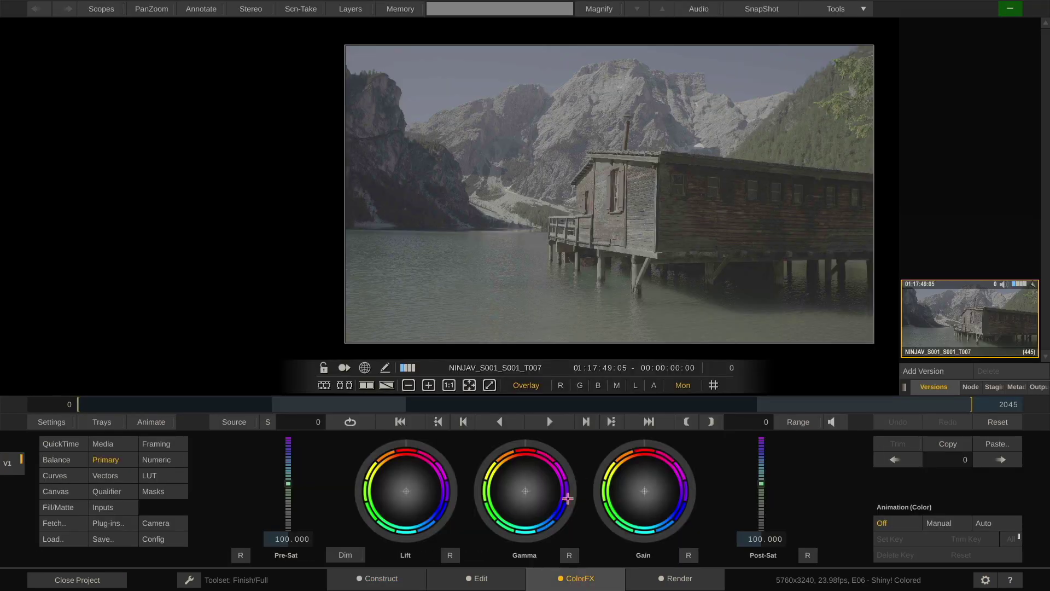
drag(635, 238, 558, 237)
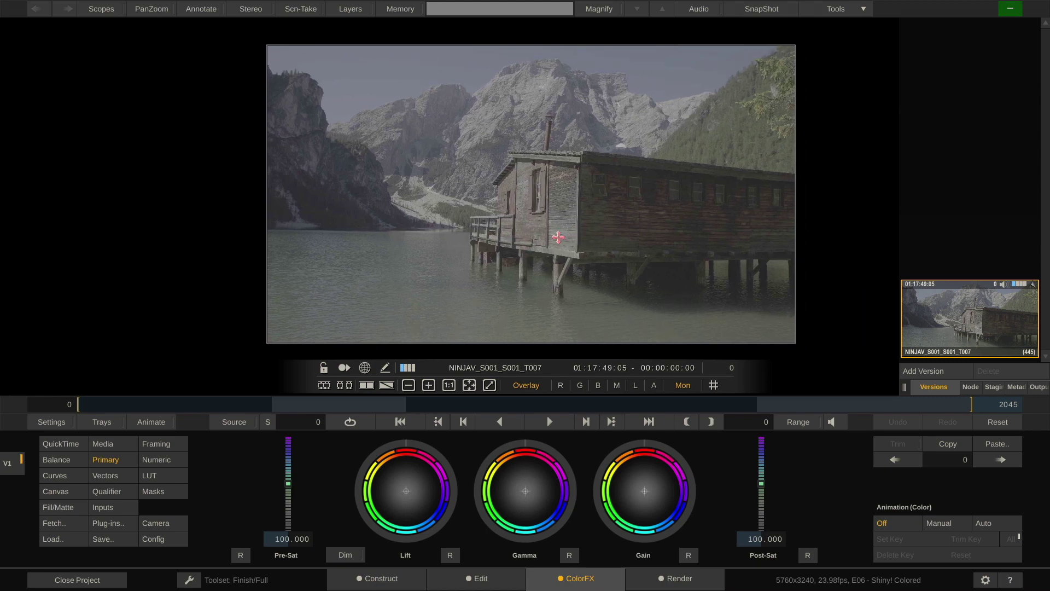
click(110, 10)
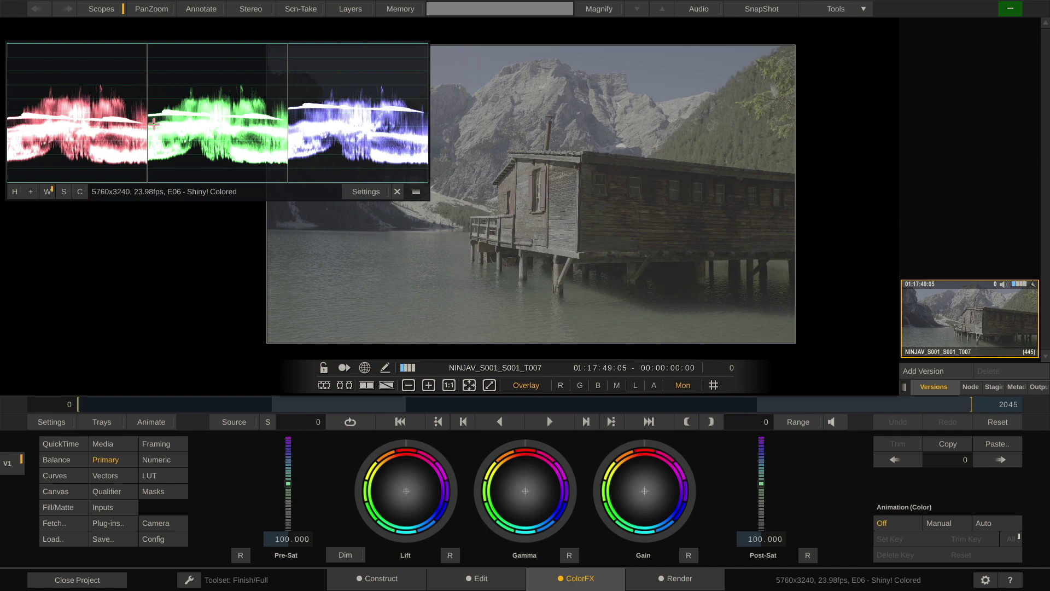
click(168, 477)
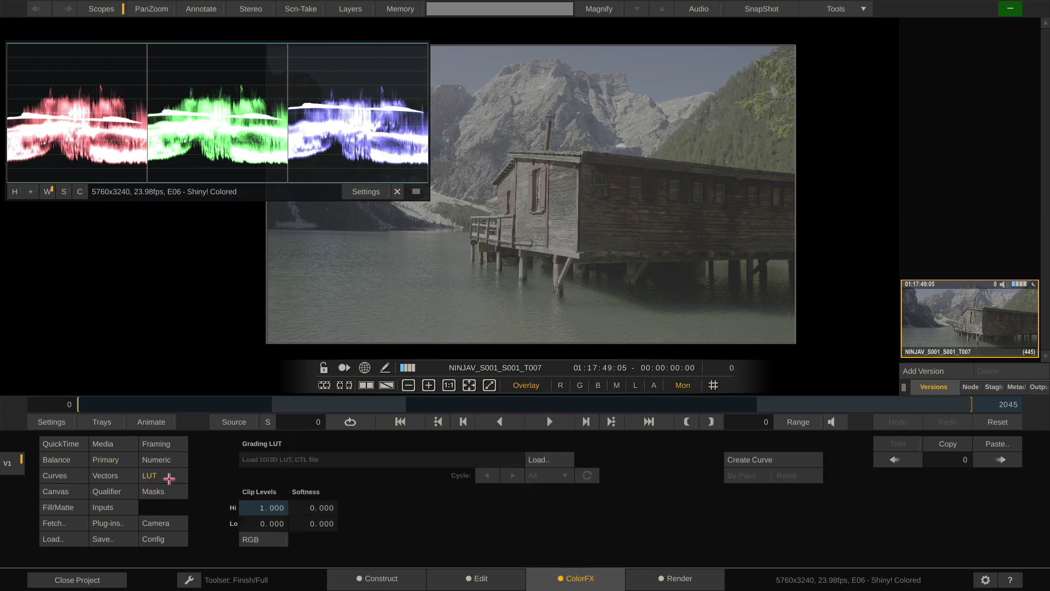
click(554, 460)
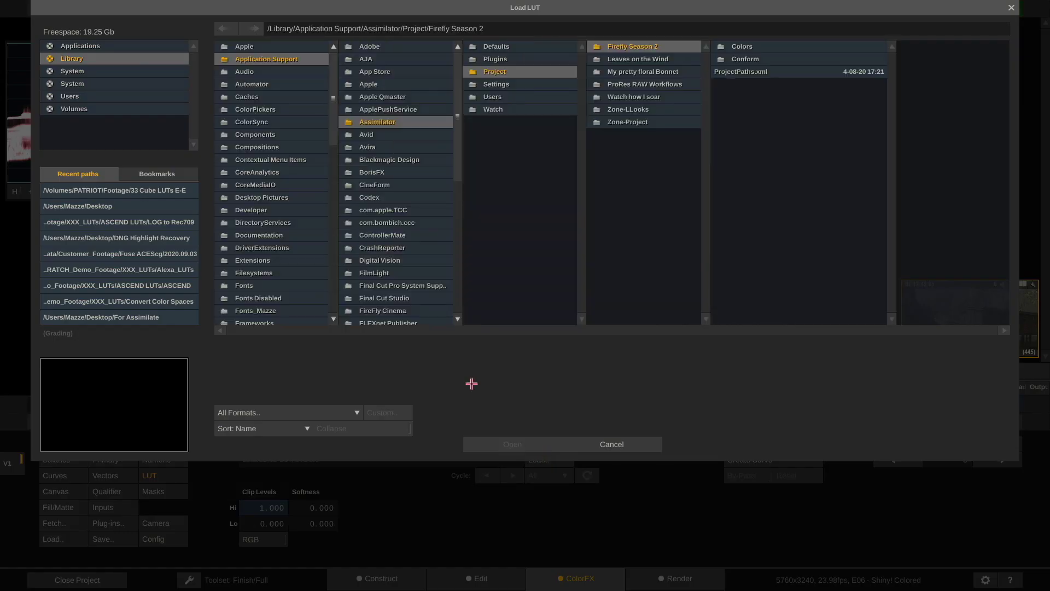
click(163, 192)
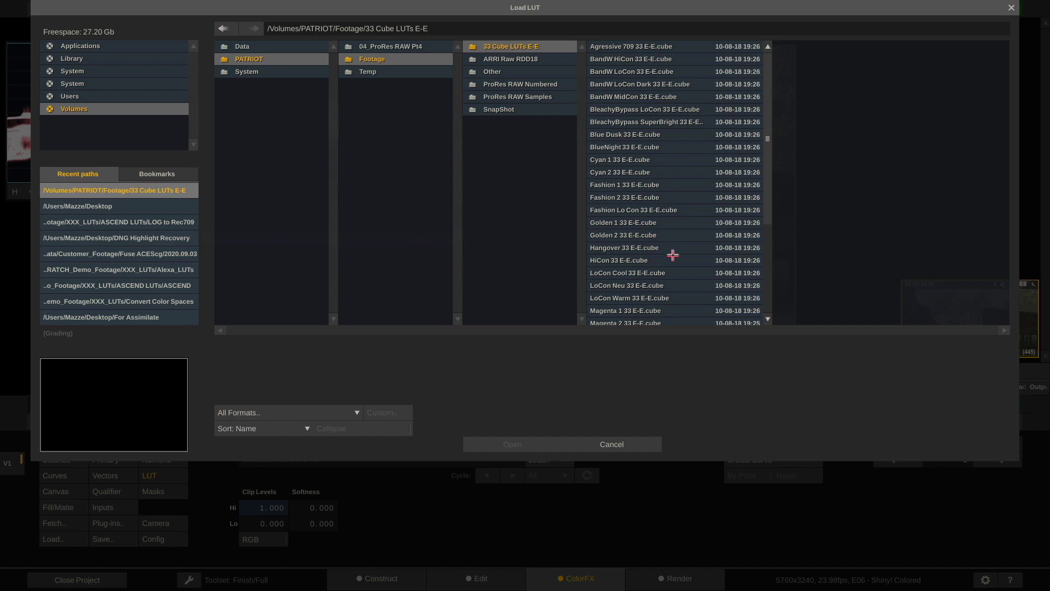
double_click(660, 210)
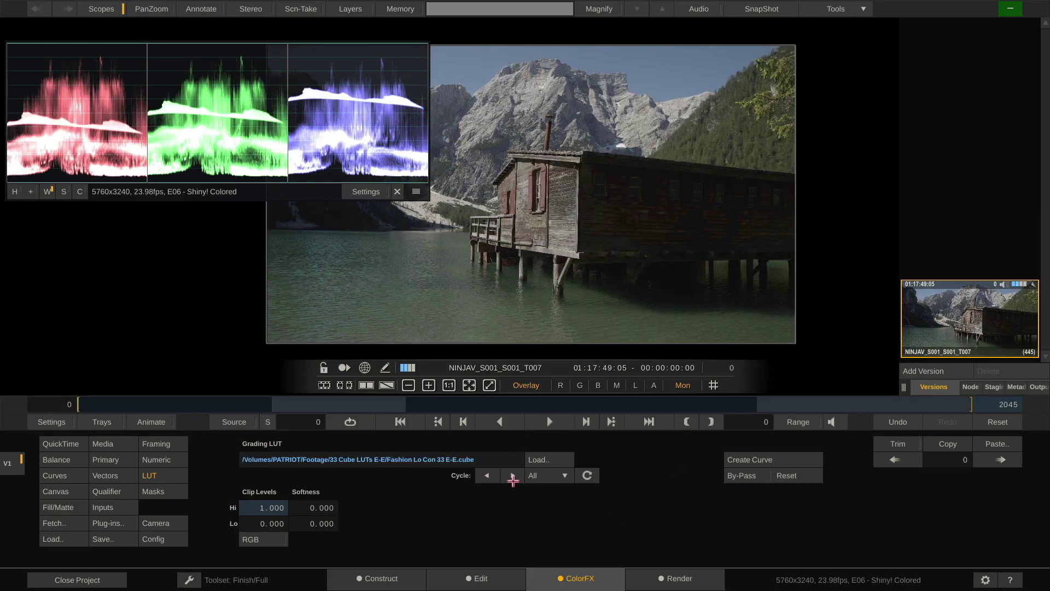
Preview neighbouring LUTs, return to Fashion Lo Con, and compare with By-Pass on and off.
click(512, 475)
click(512, 476)
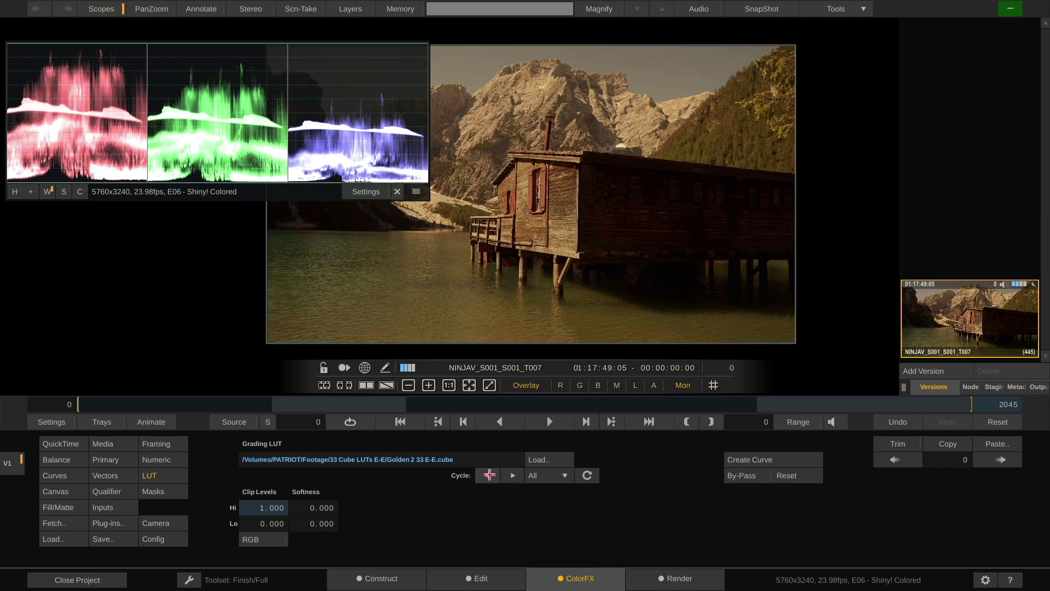
click(489, 475)
click(489, 474)
click(551, 481)
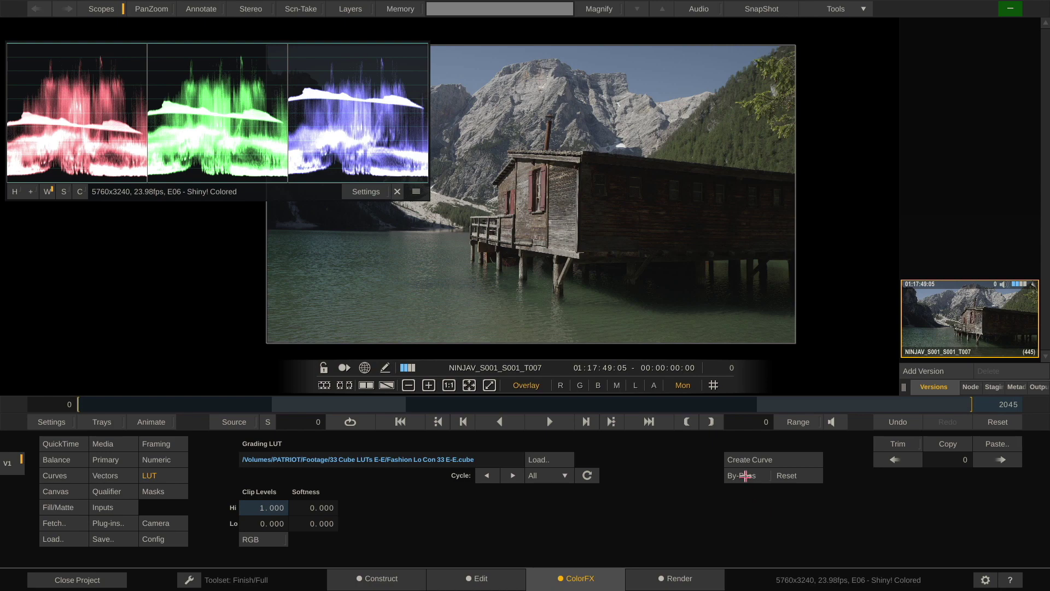
click(745, 476)
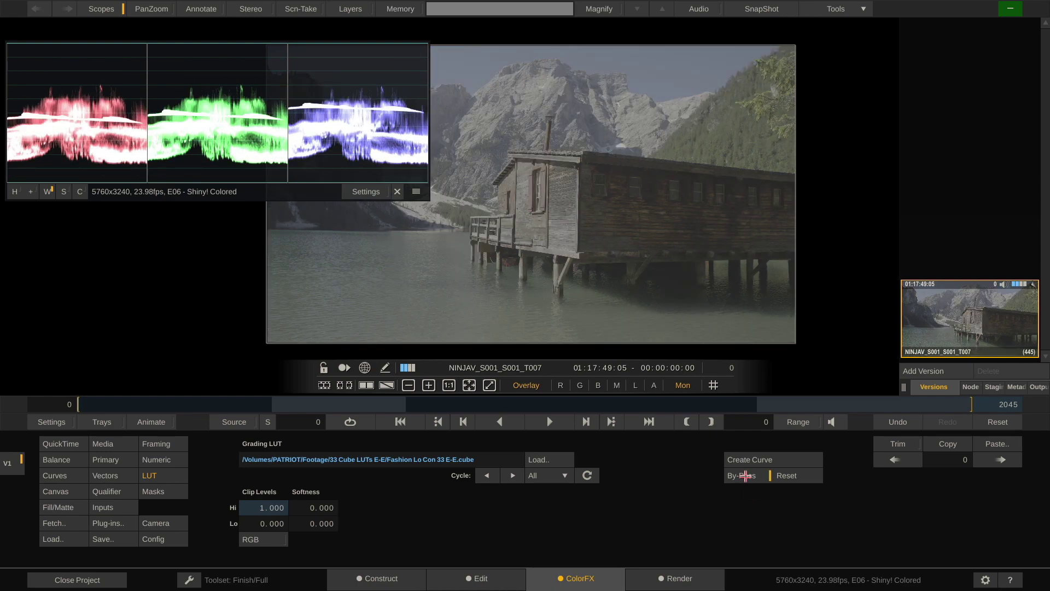
click(745, 475)
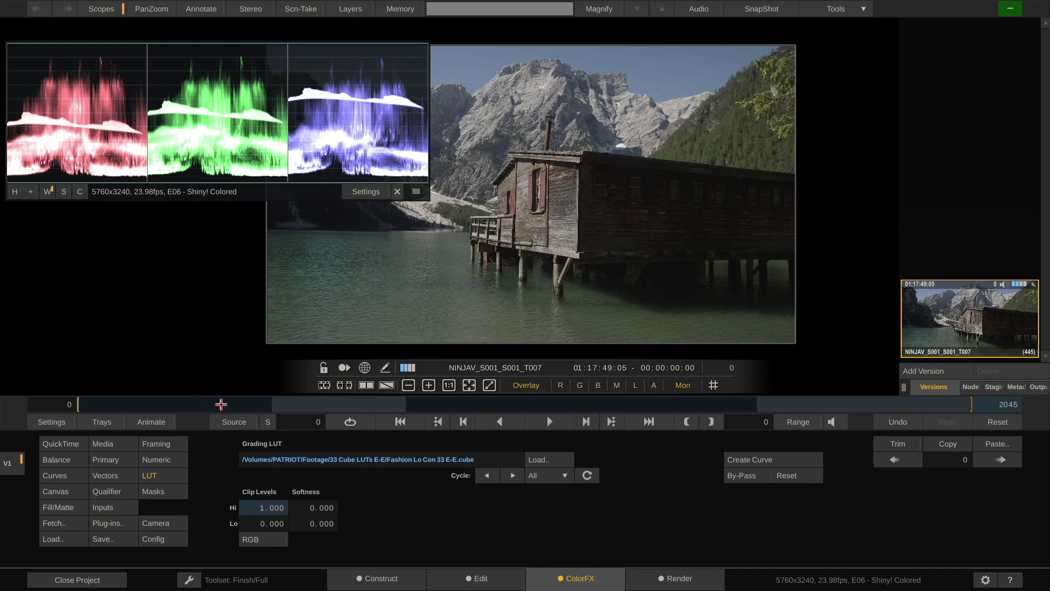
Paste the T007 Fashion Lo Con grade forward from T008 onward, then check T009 and T012.
drag(495, 406, 504, 405)
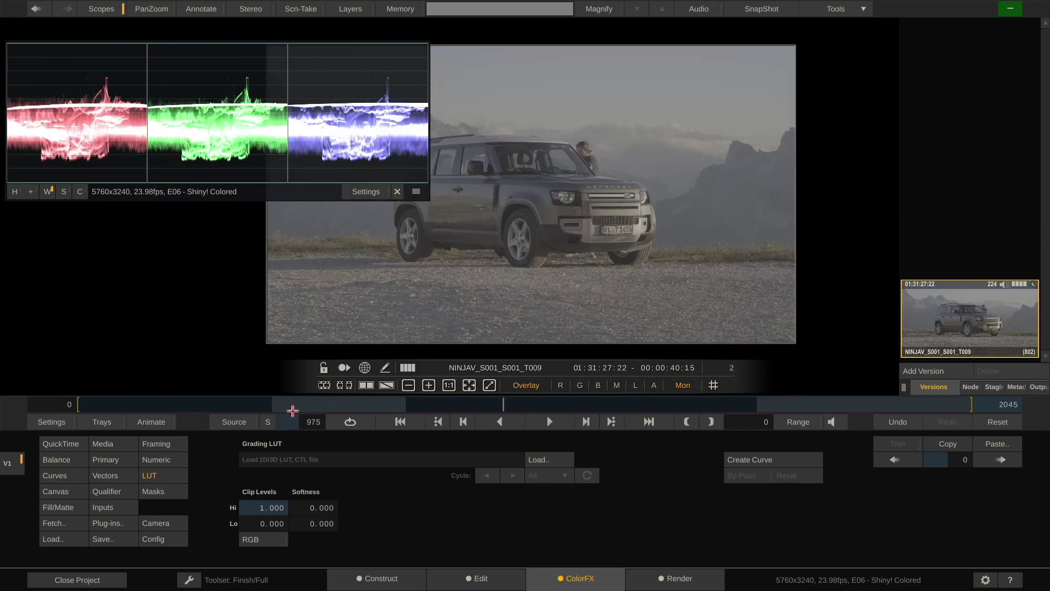
click(204, 403)
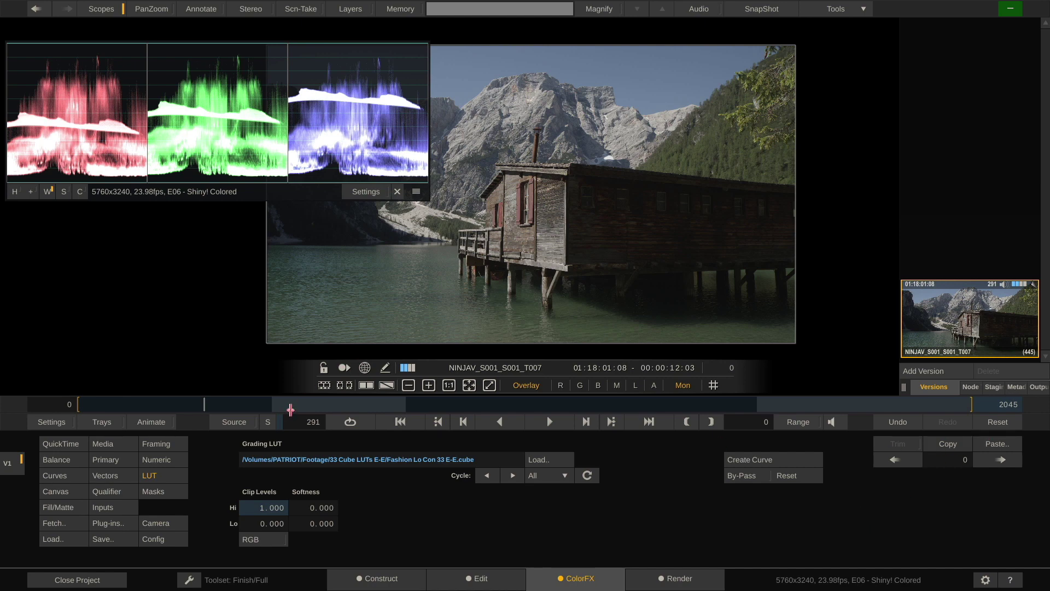
click(290, 405)
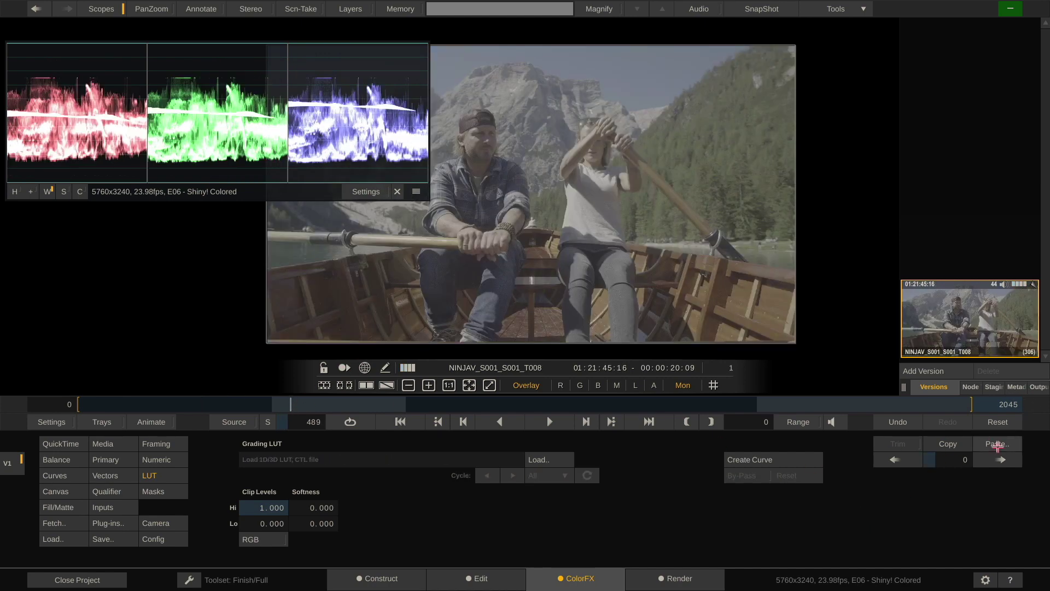
click(996, 444)
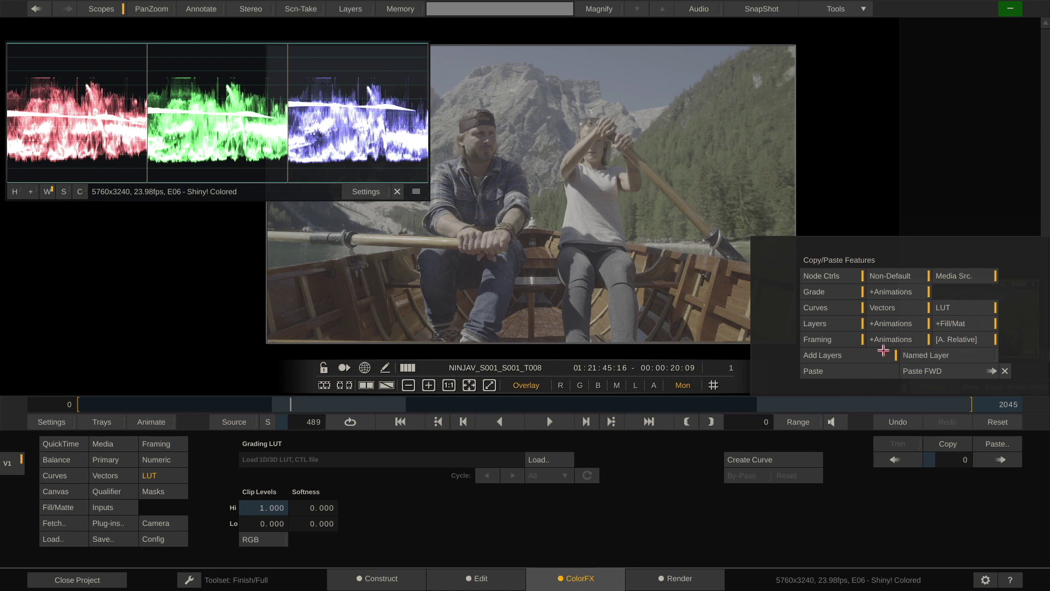
click(841, 374)
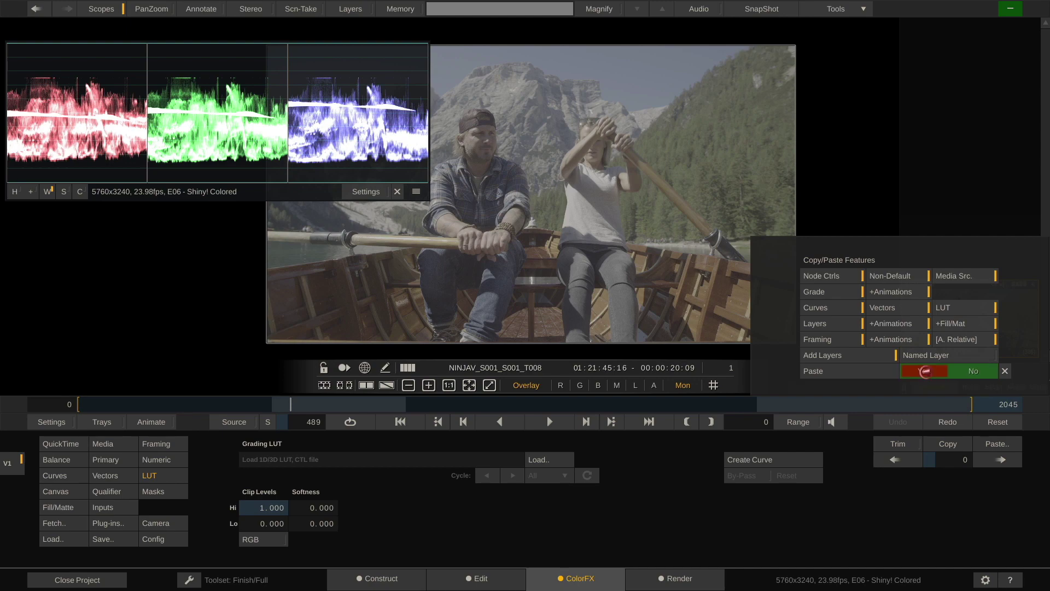
click(925, 371)
click(943, 419)
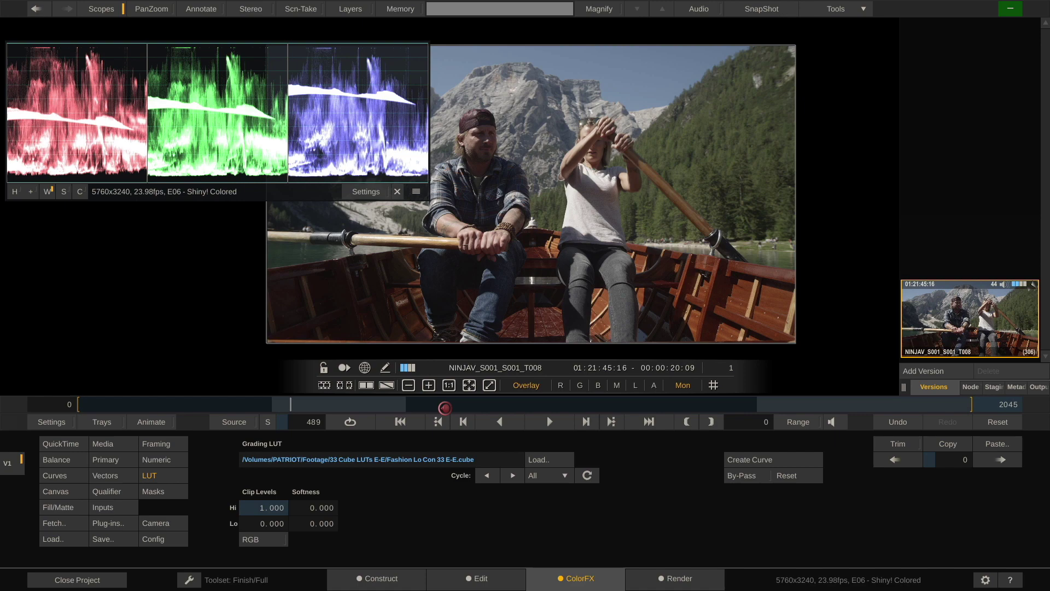
click(444, 405)
click(798, 407)
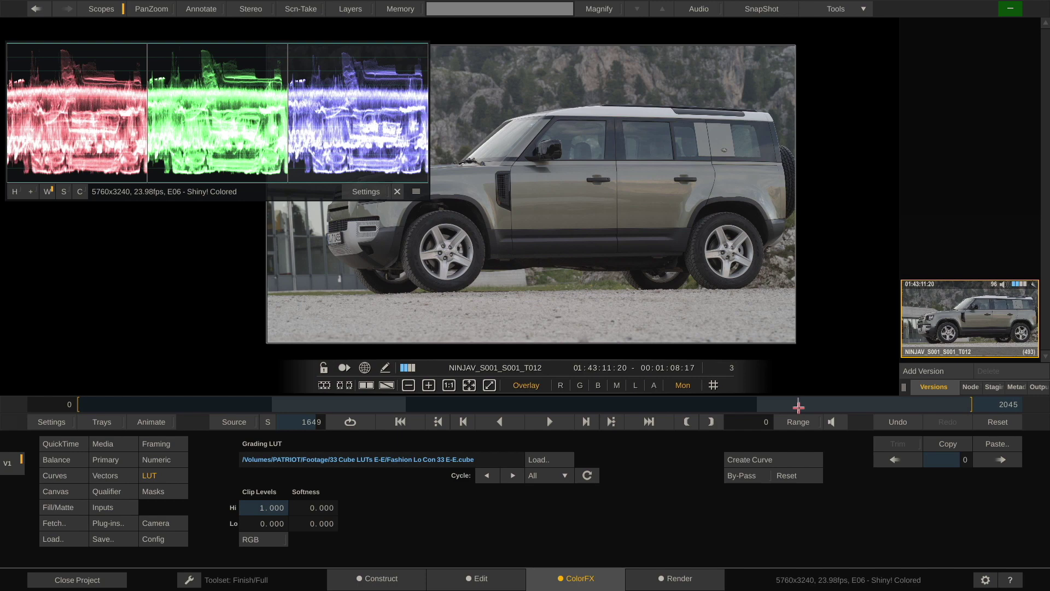
Delete the DNx and ProRes encoder outputs from the E06 - Shiny! Colored render tree.
click(678, 579)
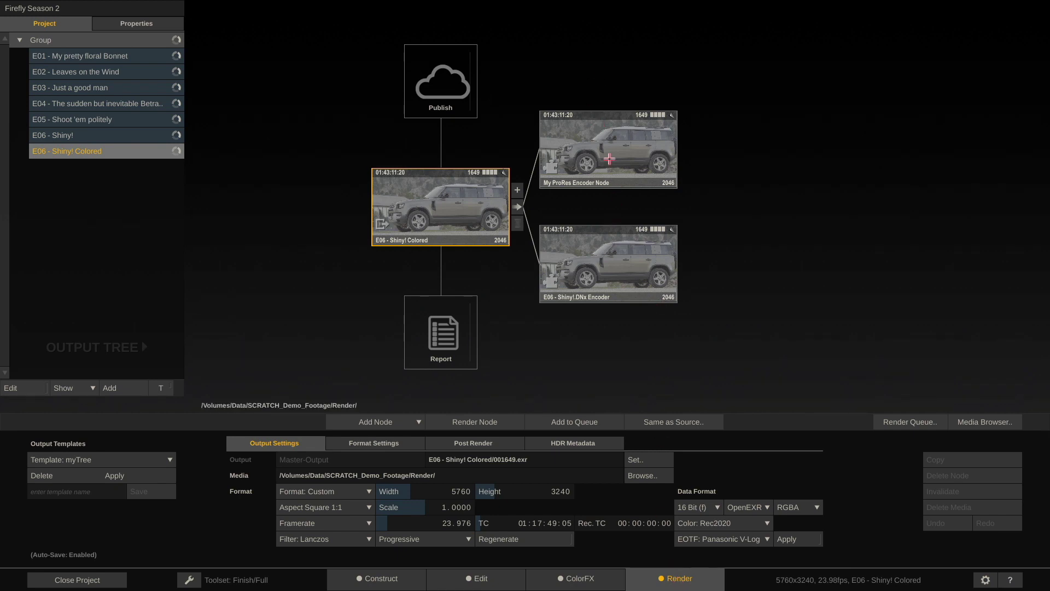
click(603, 264)
click(687, 271)
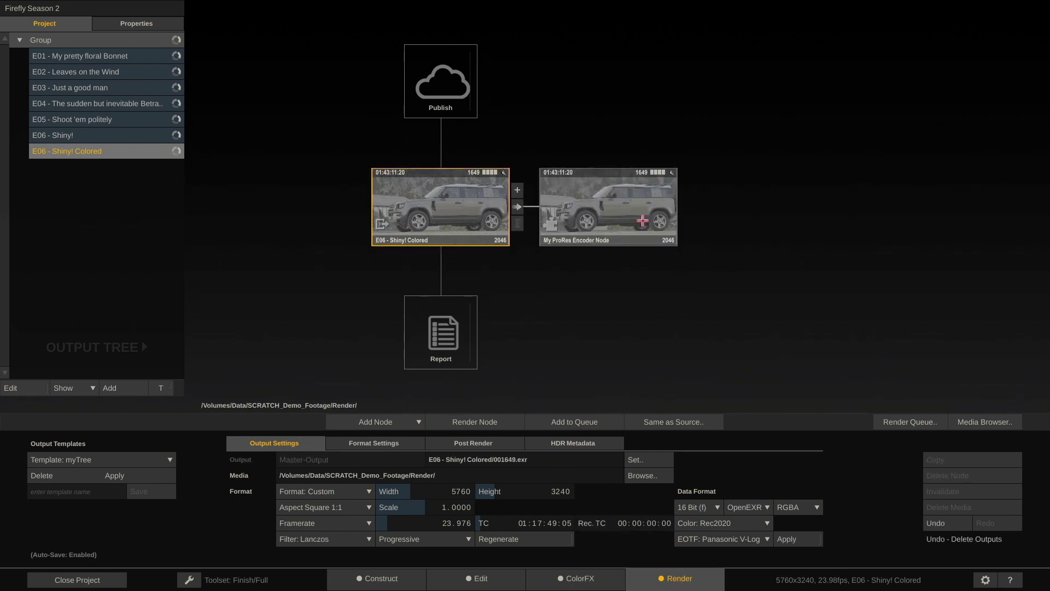
click(686, 215)
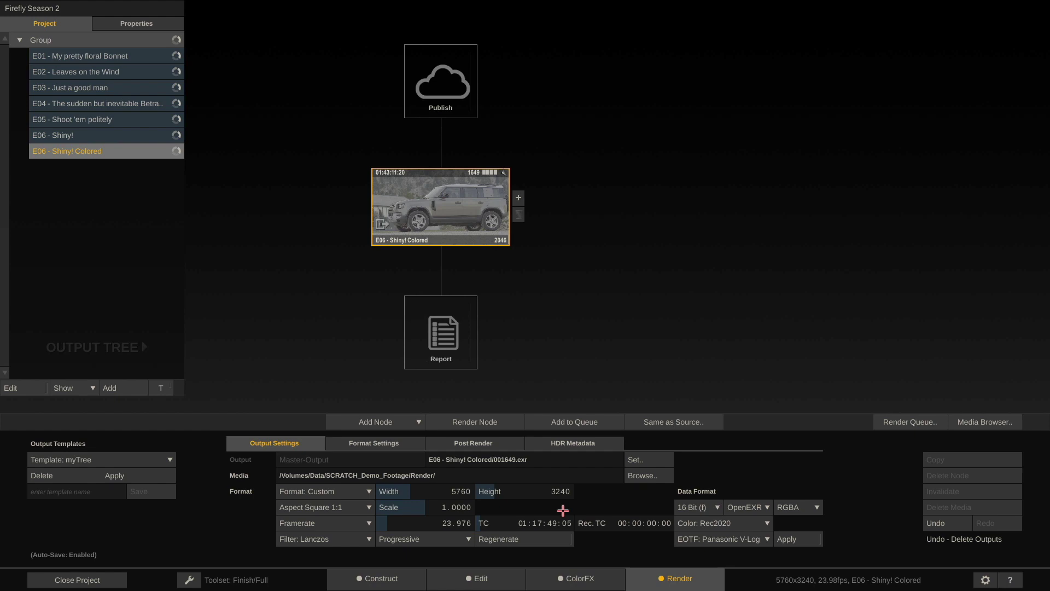
Add a Transform node after the source and set its format to HD 1080-23.
click(518, 198)
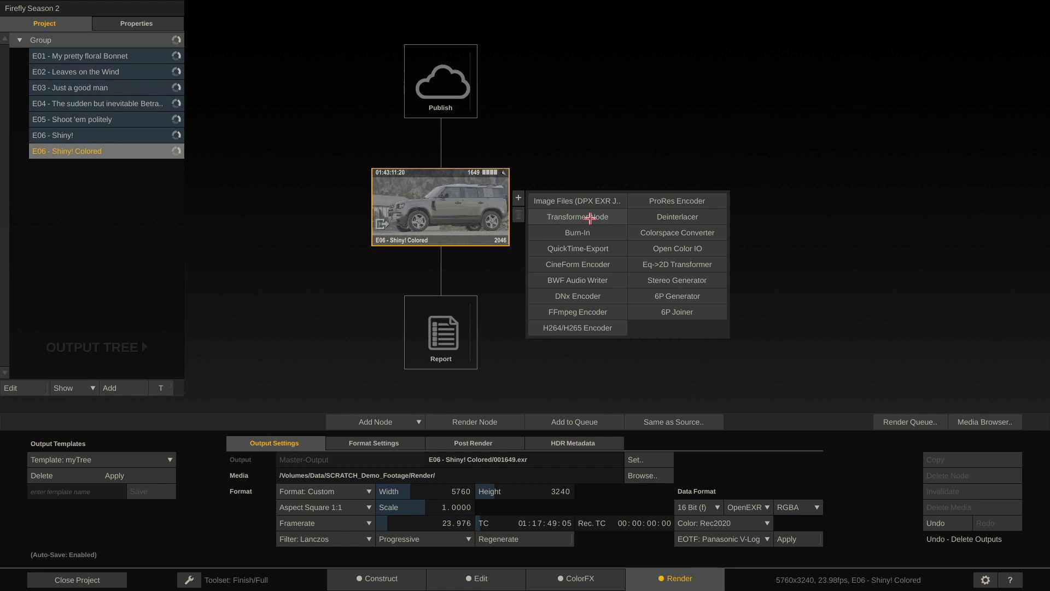
click(590, 217)
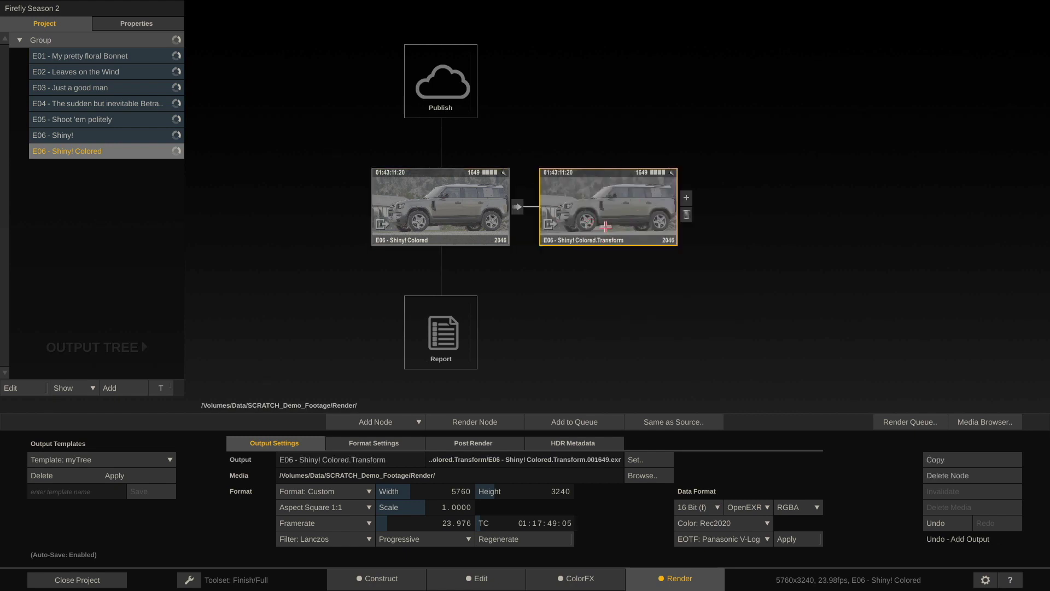
mouse_move(608, 205)
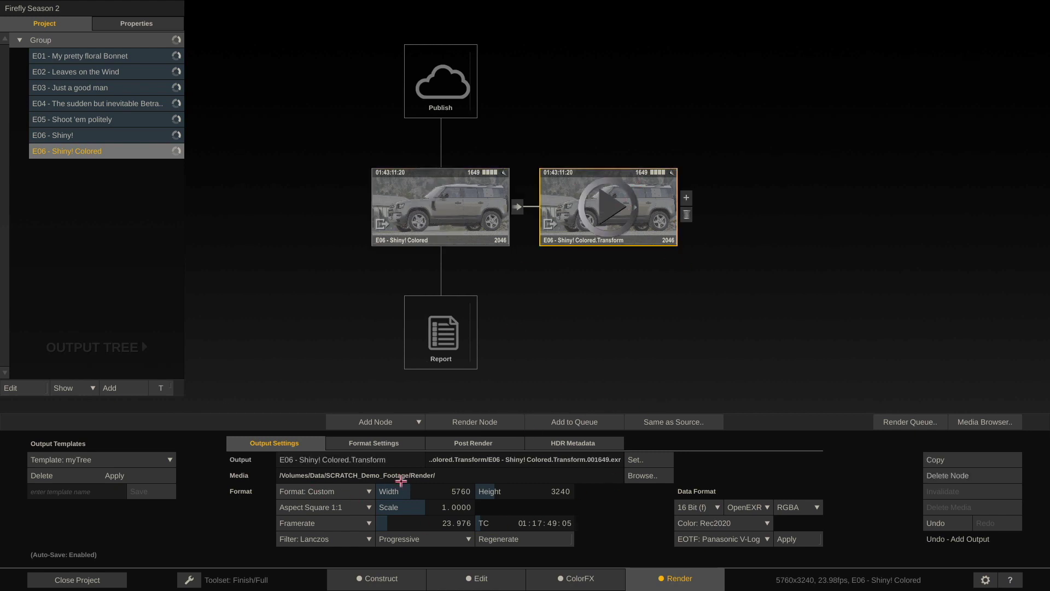
click(350, 491)
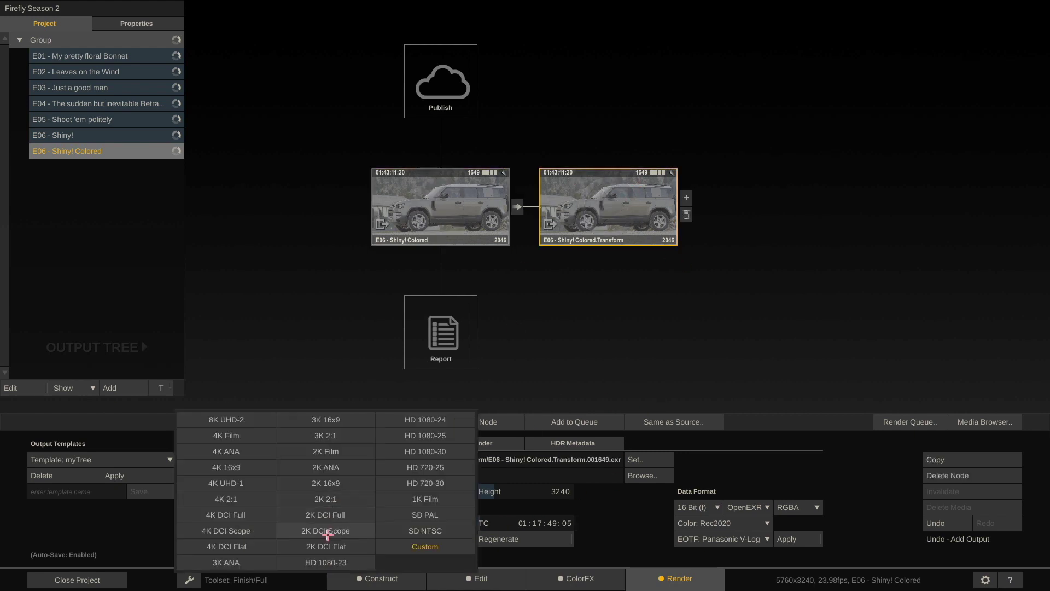
click(350, 565)
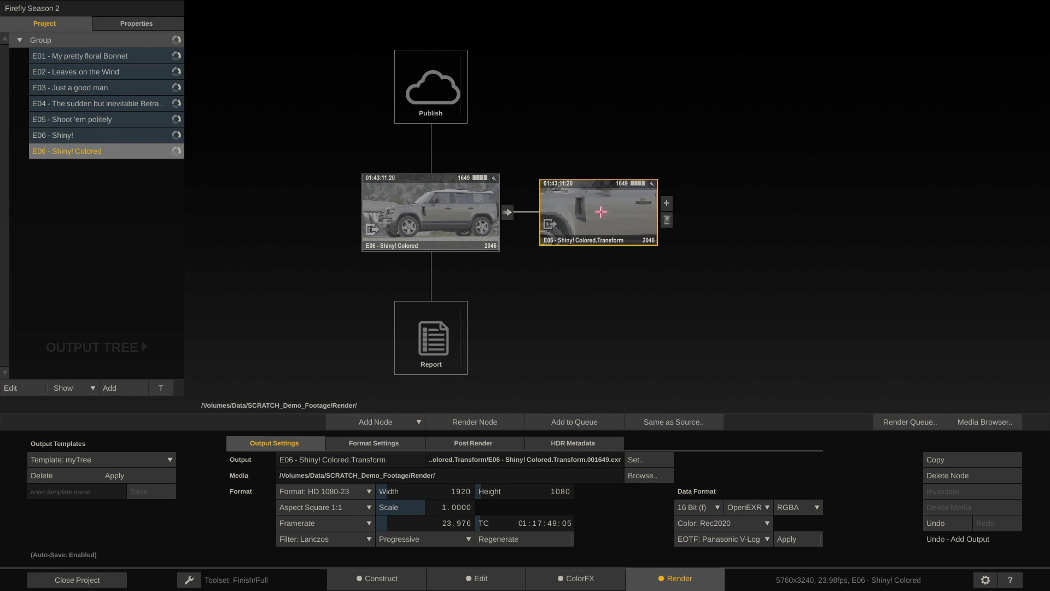
double_click(600, 212)
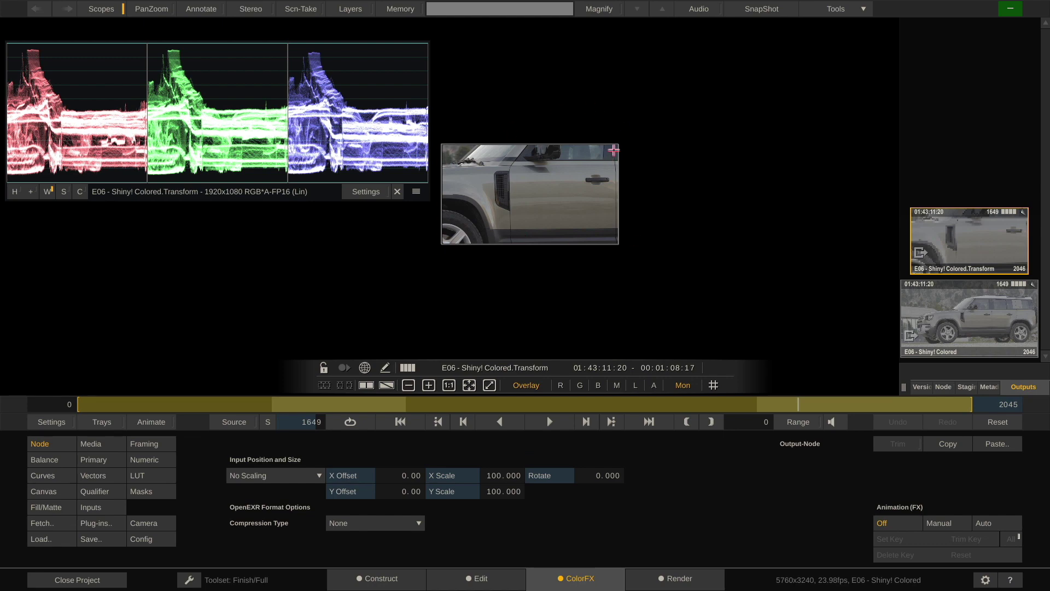
click(976, 316)
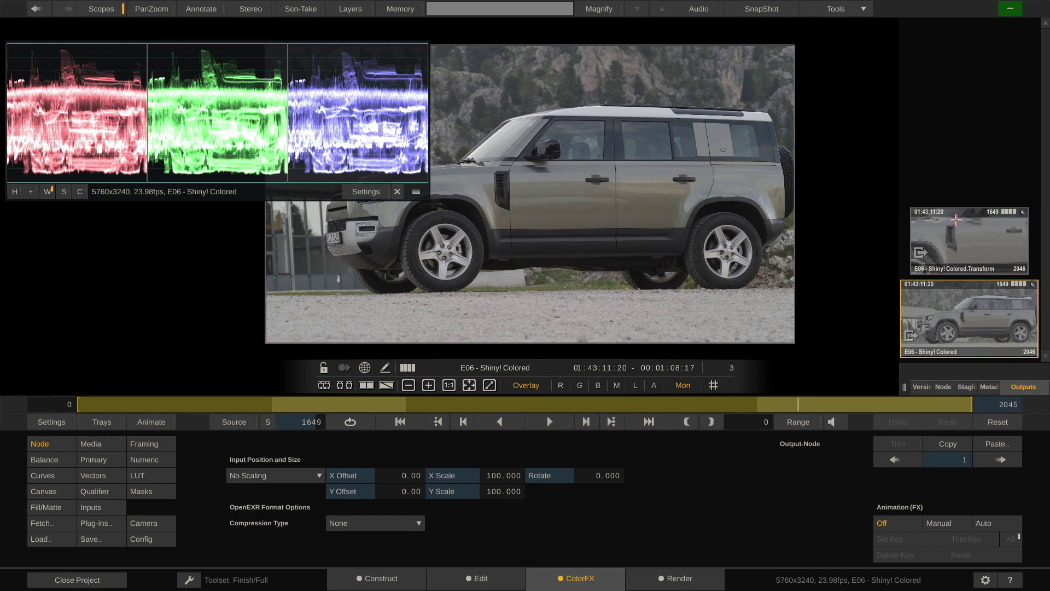
click(963, 242)
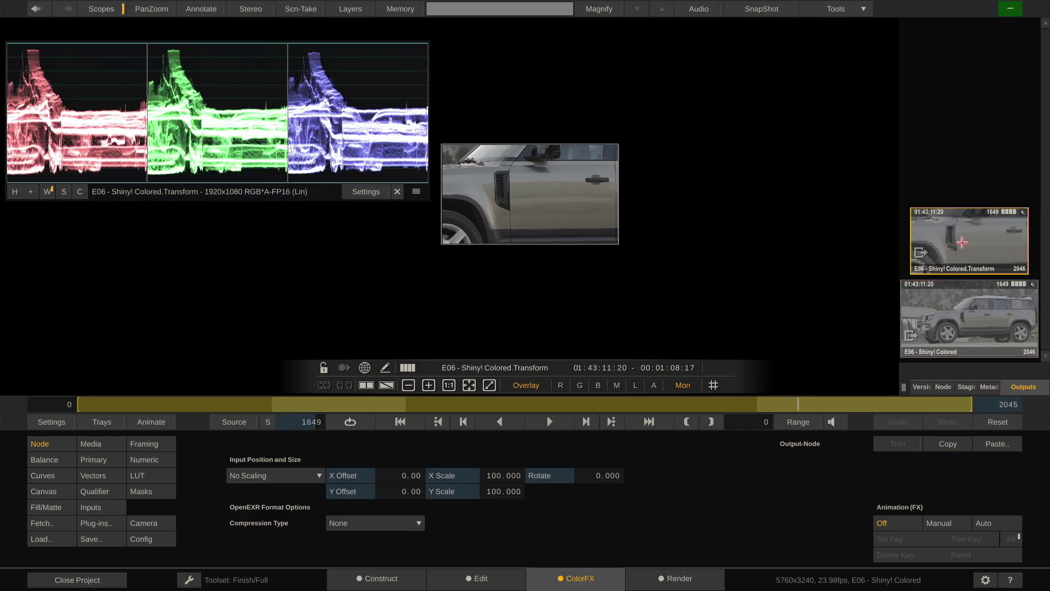
click(959, 316)
click(964, 227)
click(678, 579)
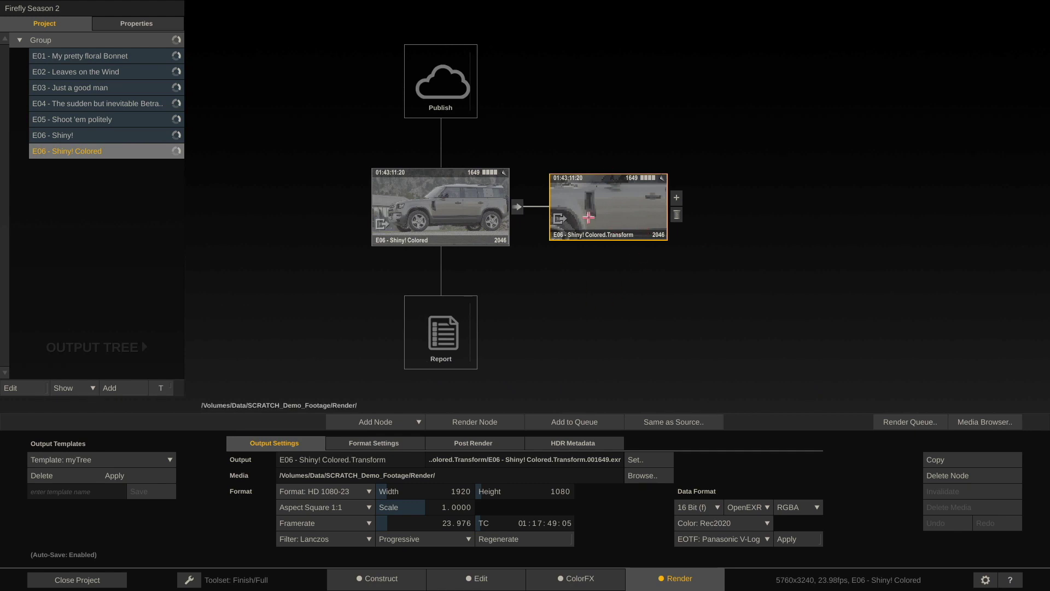
Set the Transform scaling to Fit Width (33.333%) and compare scaled versus original in ColorFX.
click(386, 443)
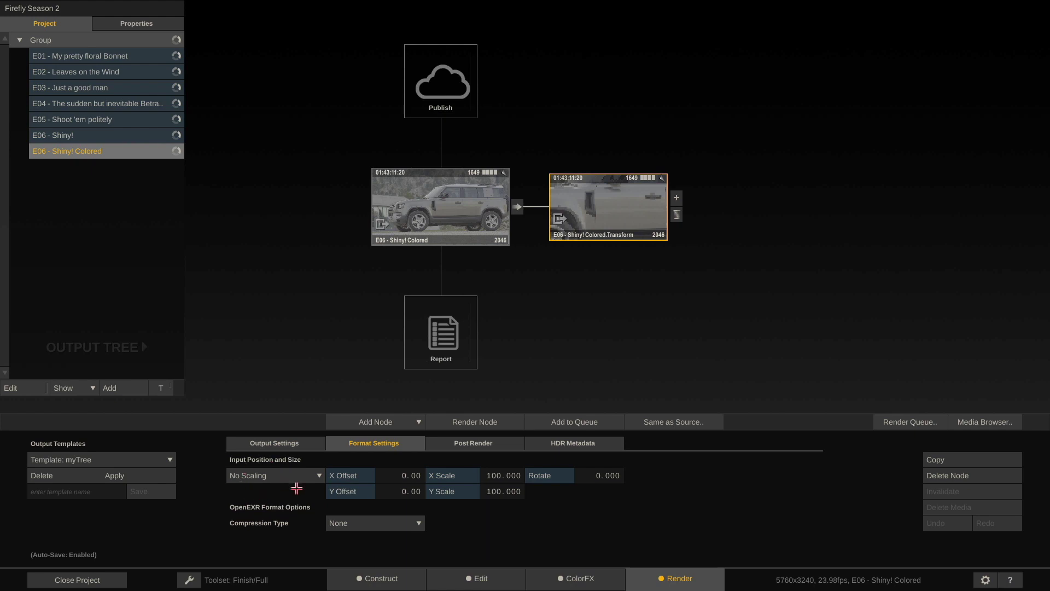
click(298, 476)
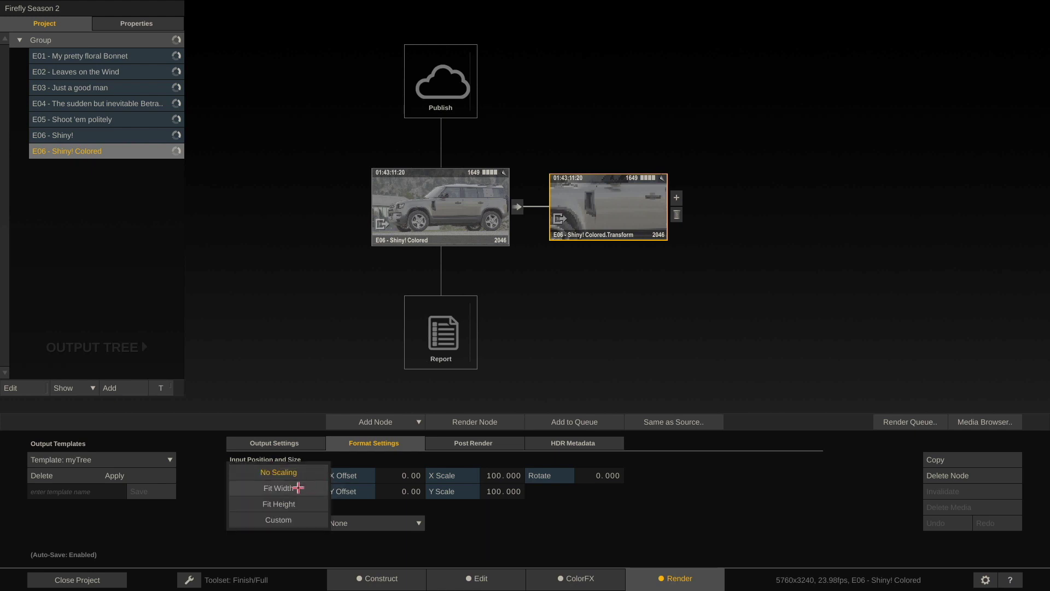
click(293, 492)
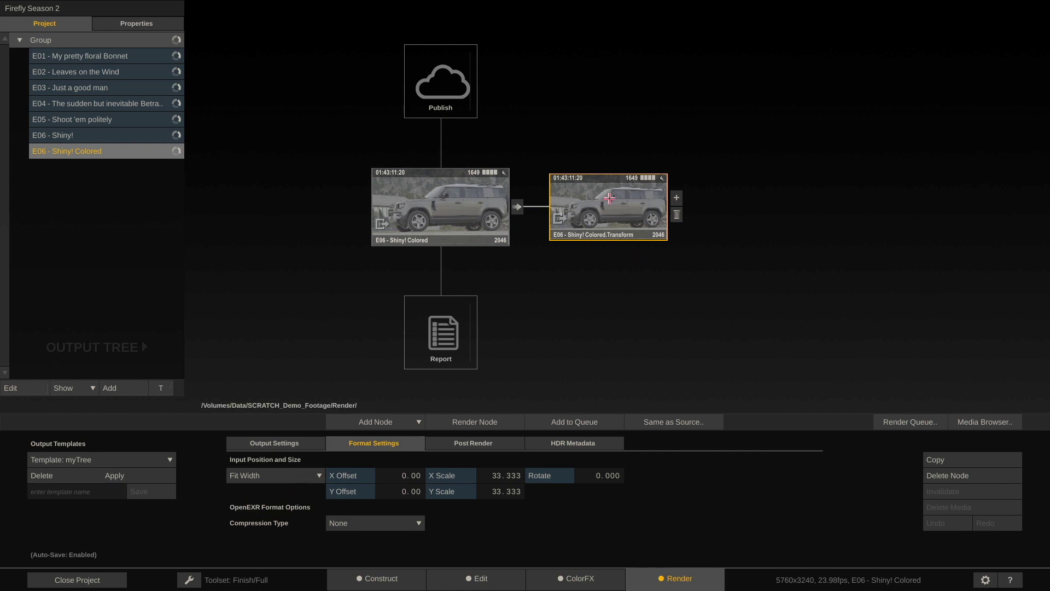
click(609, 201)
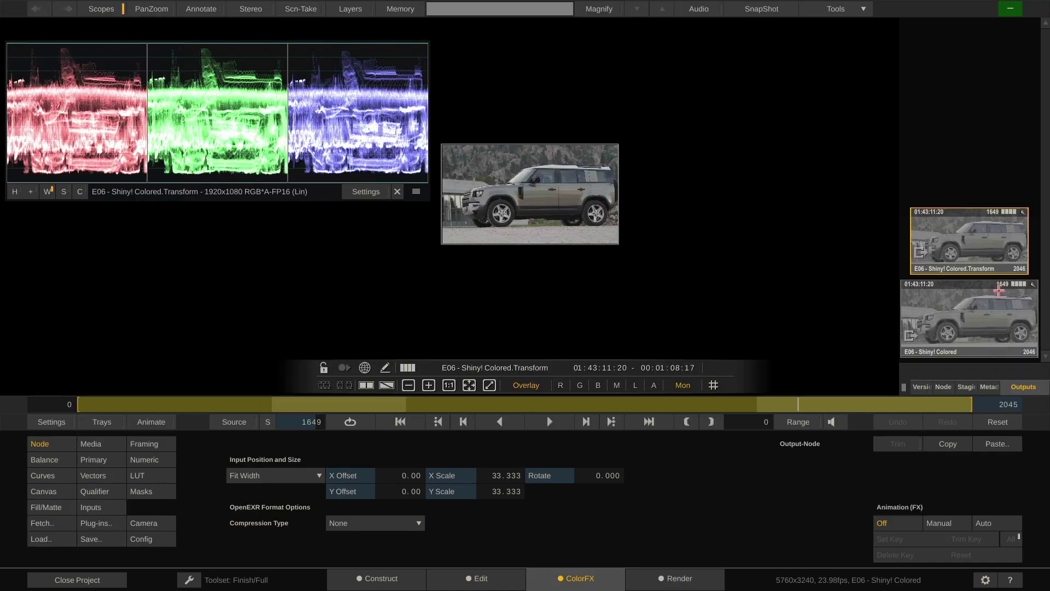
click(972, 241)
click(982, 305)
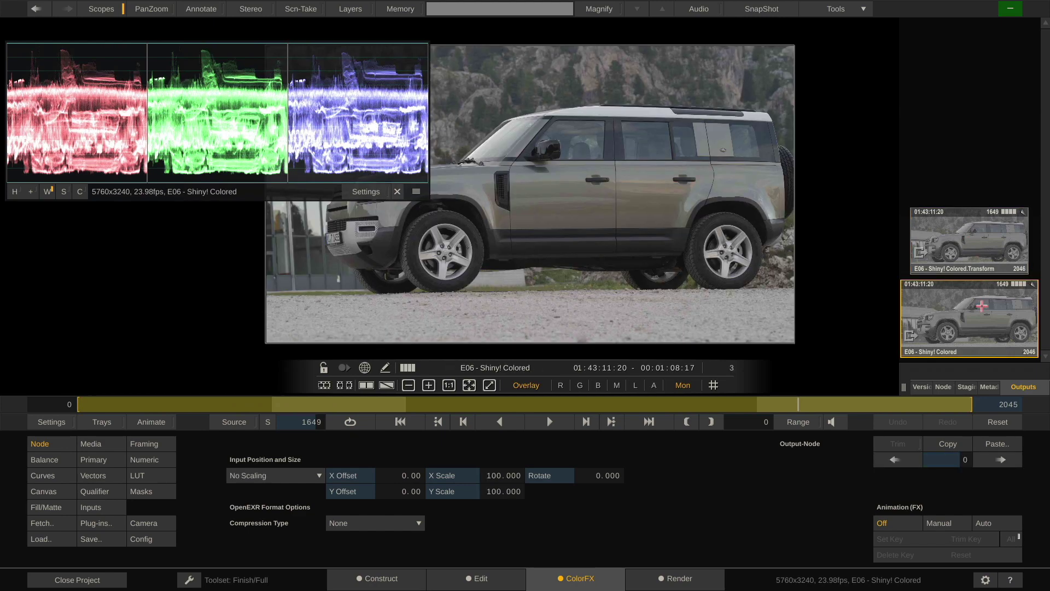
click(962, 241)
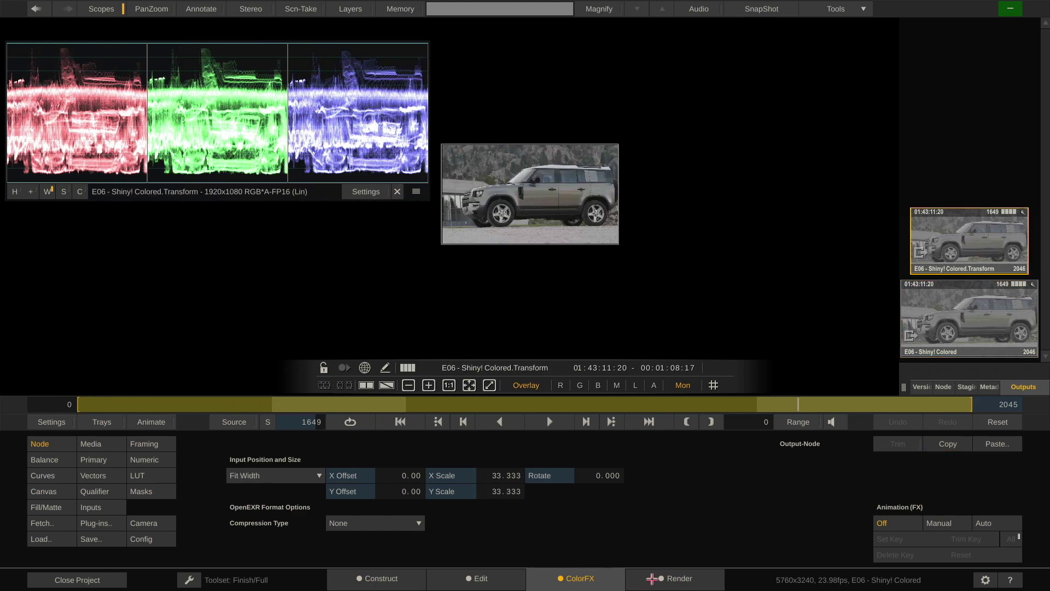
click(670, 583)
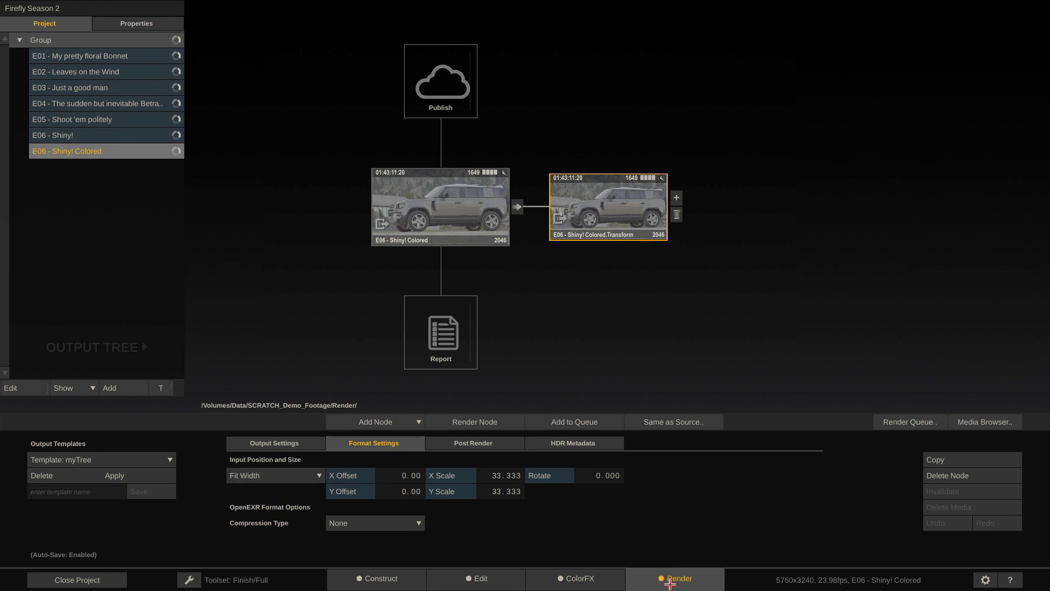
Add a Burn-In node after Transform and review its Global, Guides and Output Settings tabs.
click(278, 443)
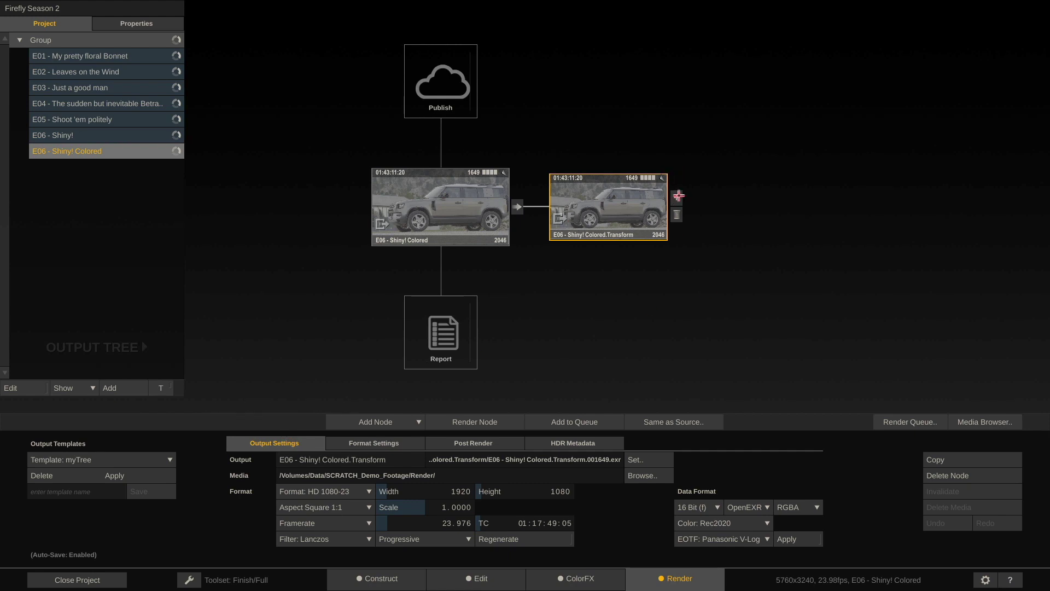
click(677, 197)
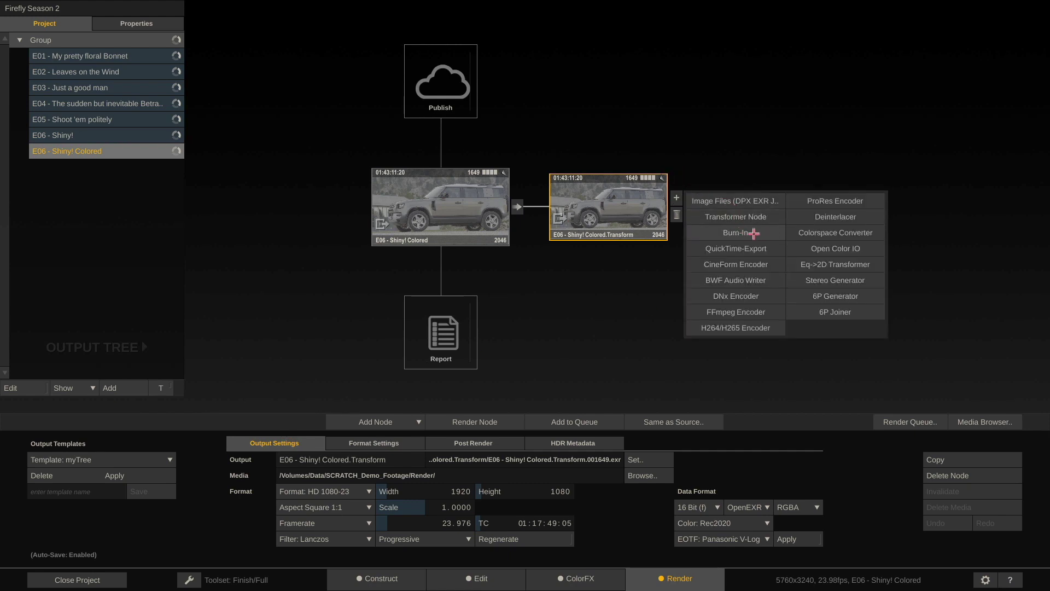
click(753, 233)
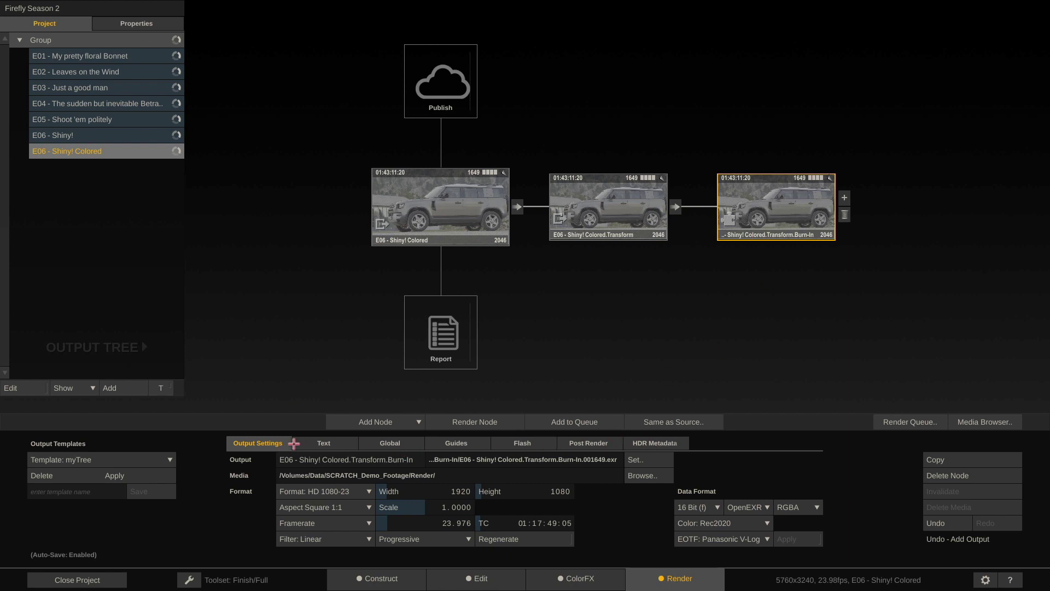
click(323, 441)
click(383, 442)
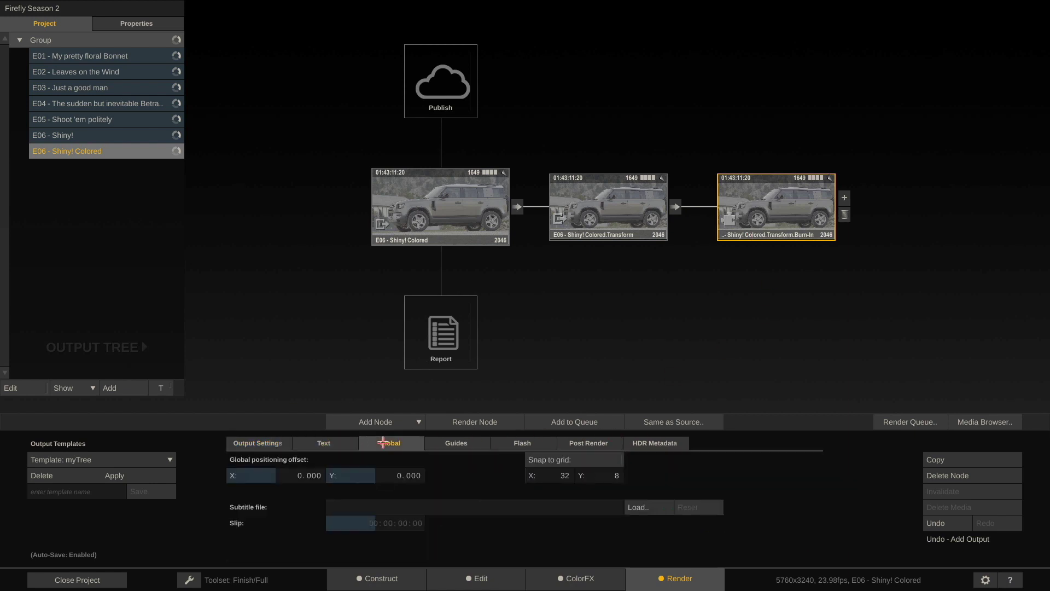
click(465, 442)
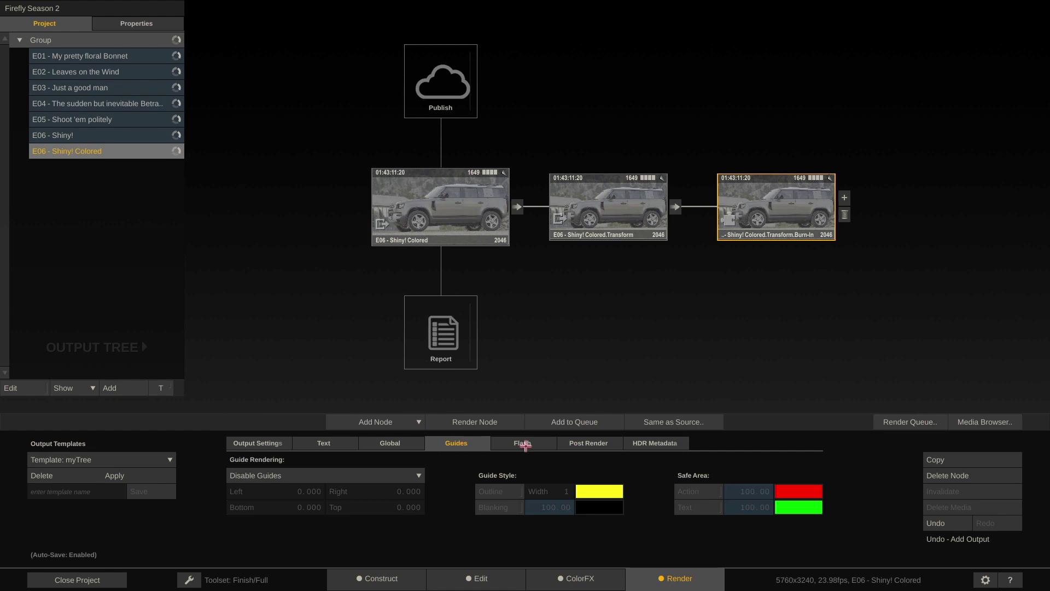
click(331, 443)
click(262, 441)
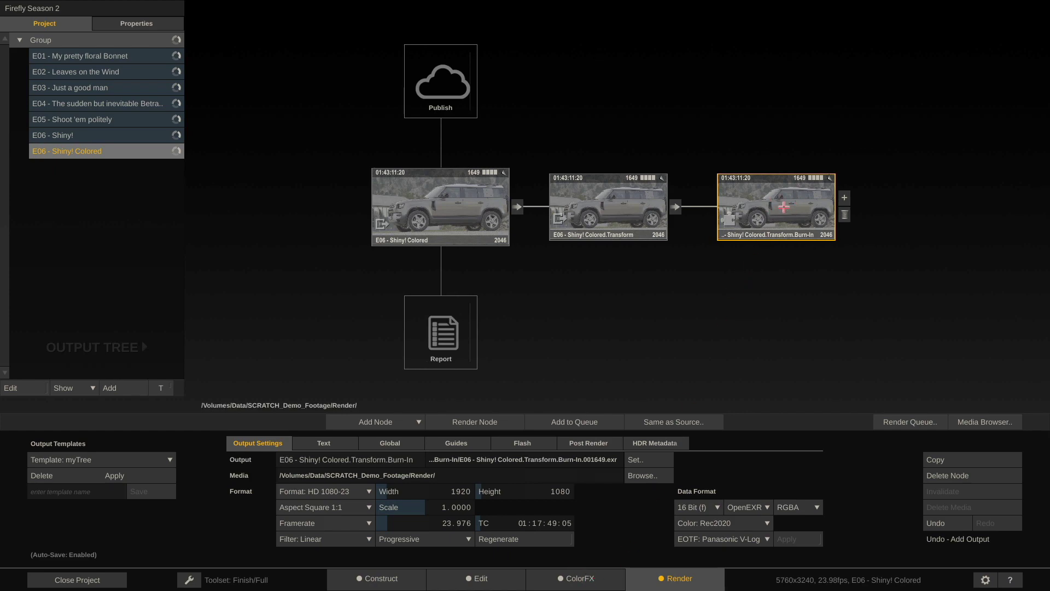
double_click(777, 207)
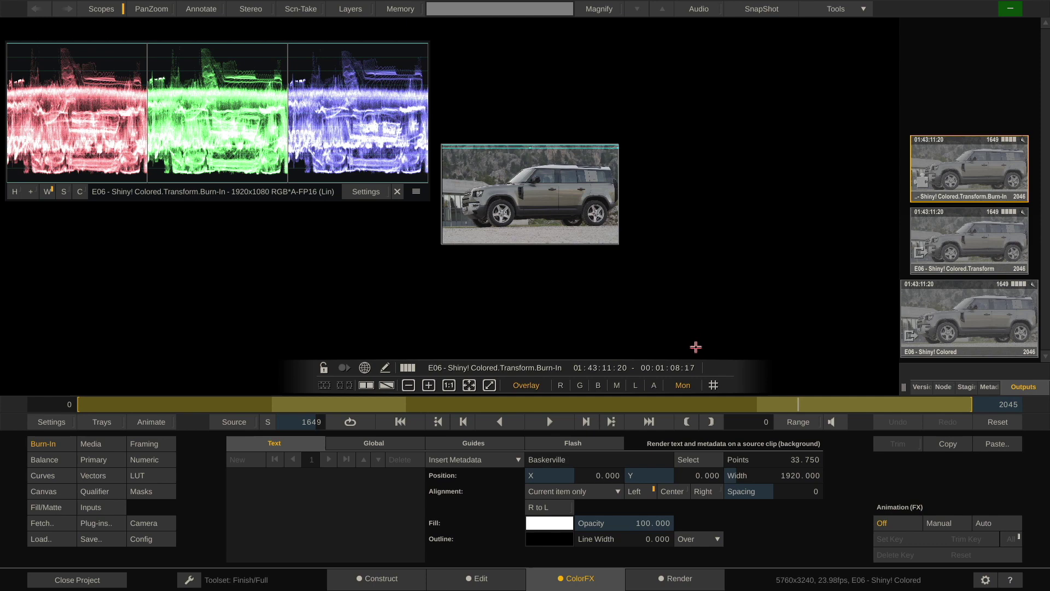
Insert the clip's source name metadata into the burn-in text.
click(397, 191)
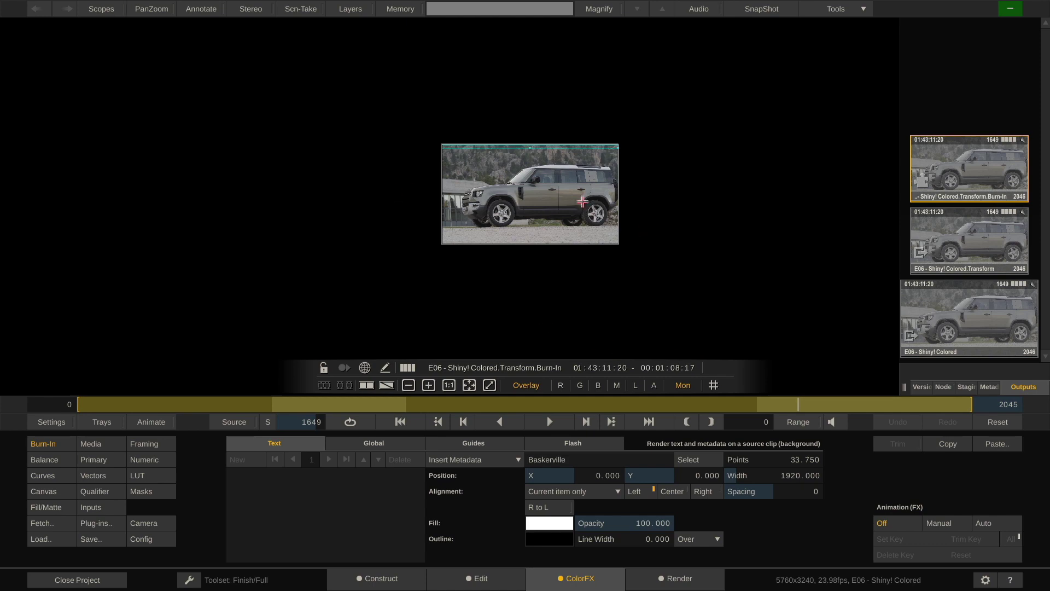
scroll(533, 201, up, 5)
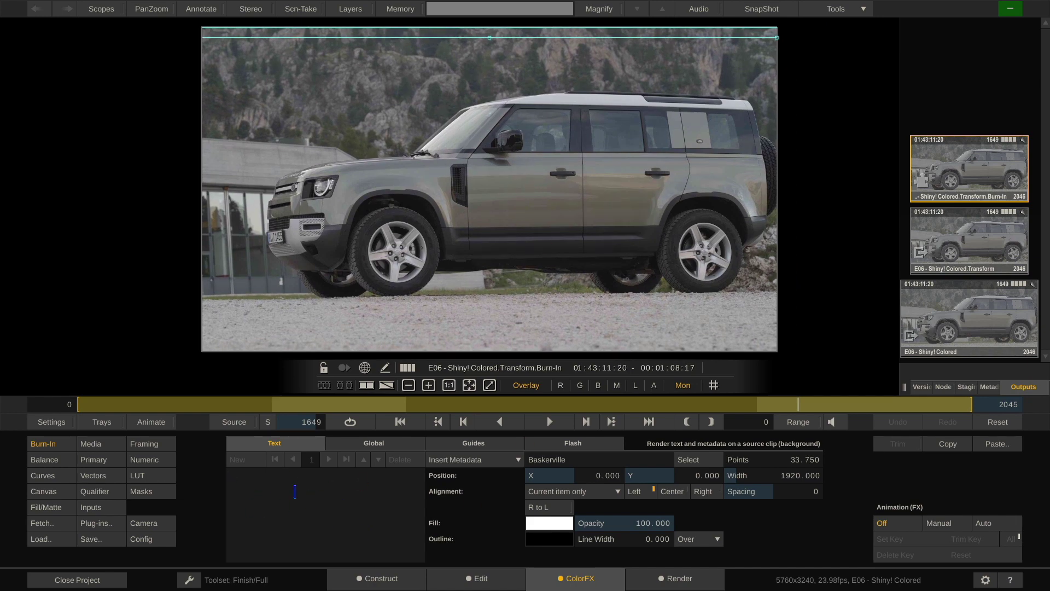
text(Filename:)
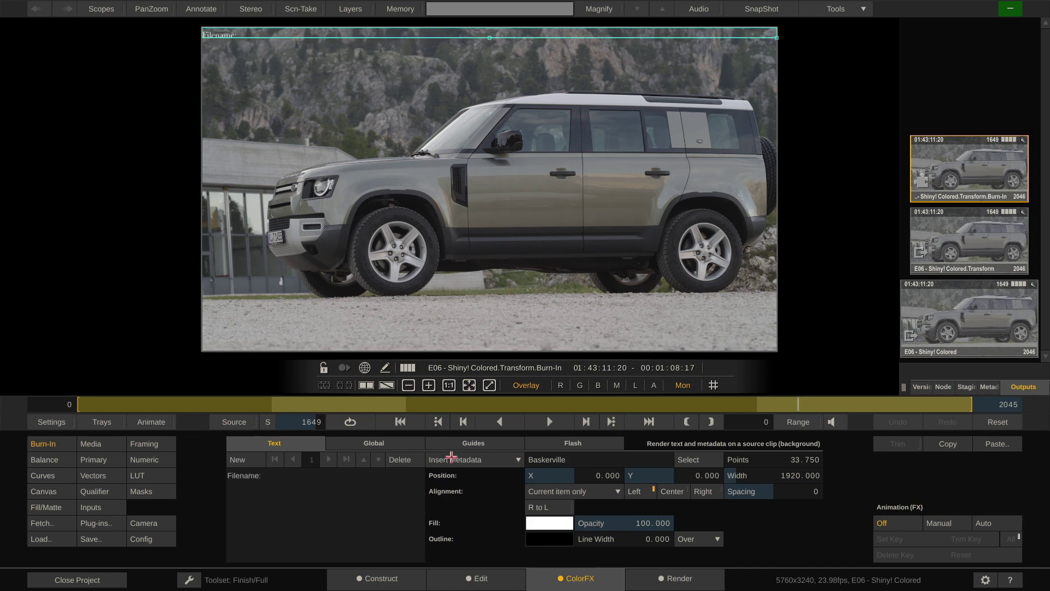
click(452, 460)
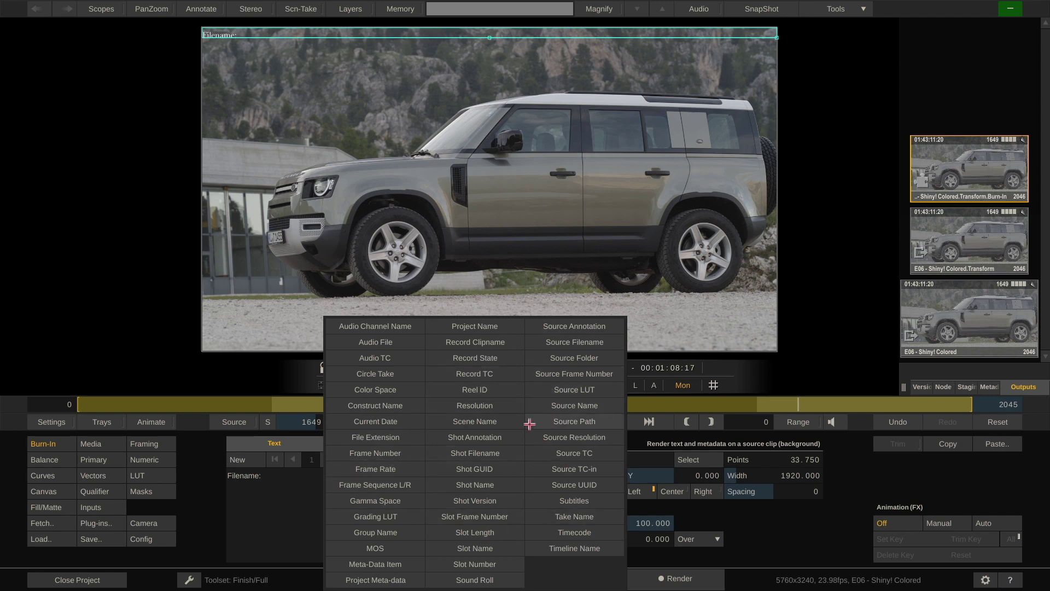
click(606, 403)
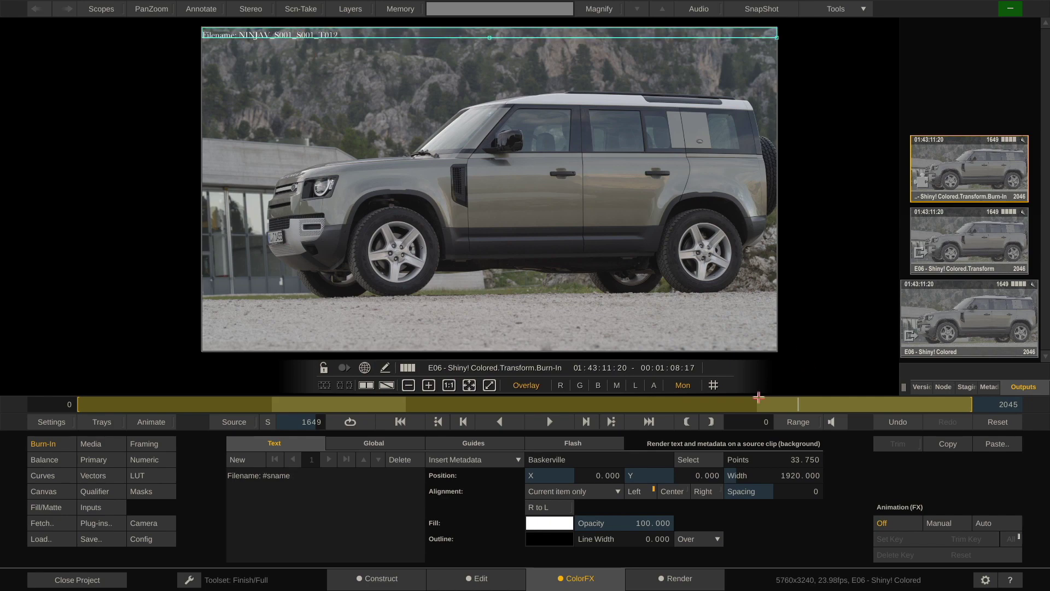
Set the burn-in text to Arial at 40 points.
click(693, 459)
scroll(490, 291, down, 1)
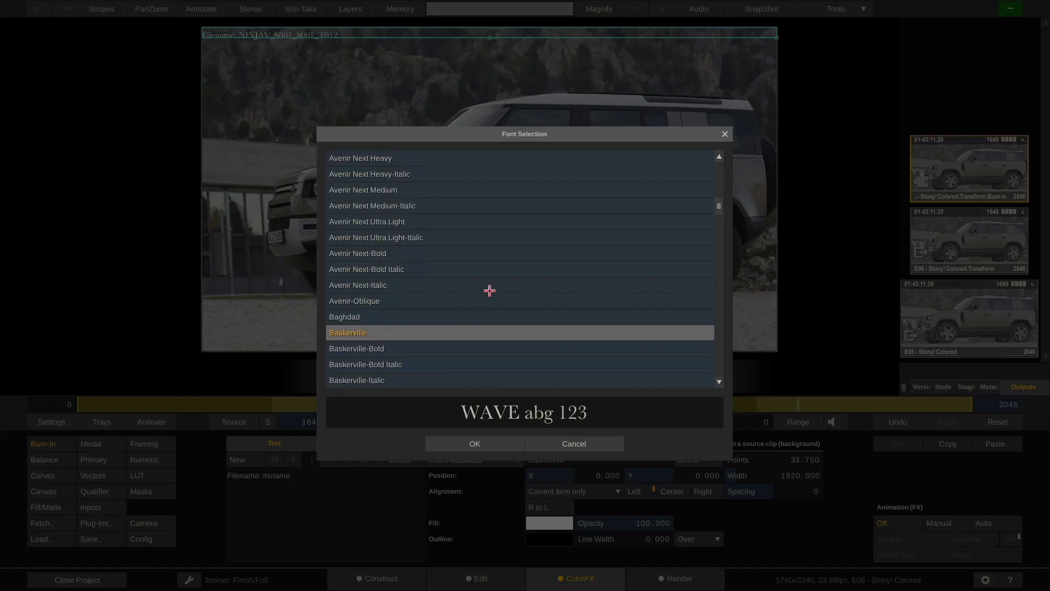
scroll(490, 291, down, 4)
scroll(490, 291, up, 3)
scroll(490, 290, up, 3)
scroll(489, 291, up, 3)
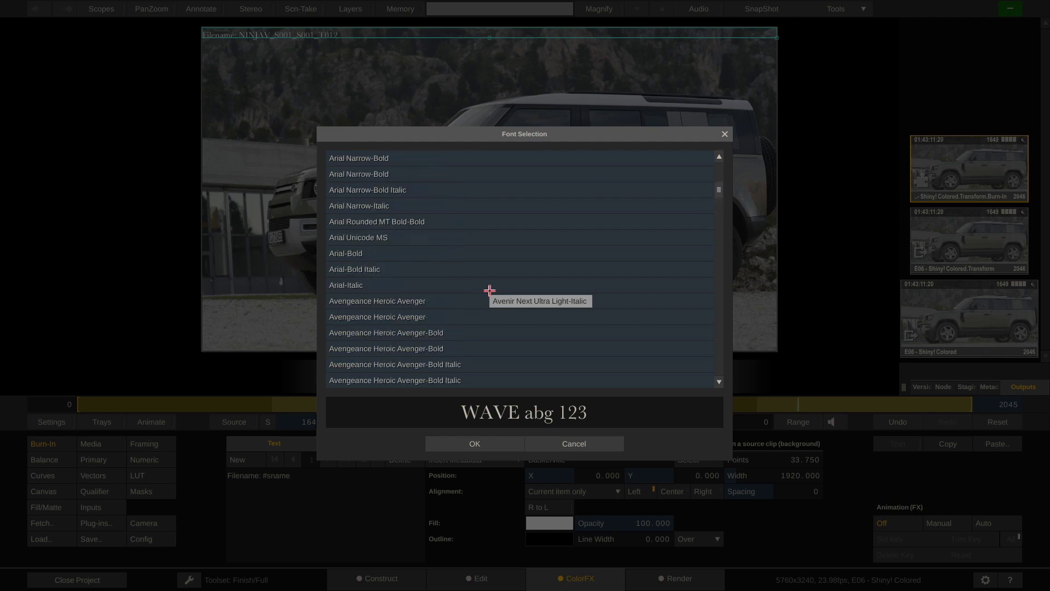
scroll(490, 291, up, 2)
click(429, 189)
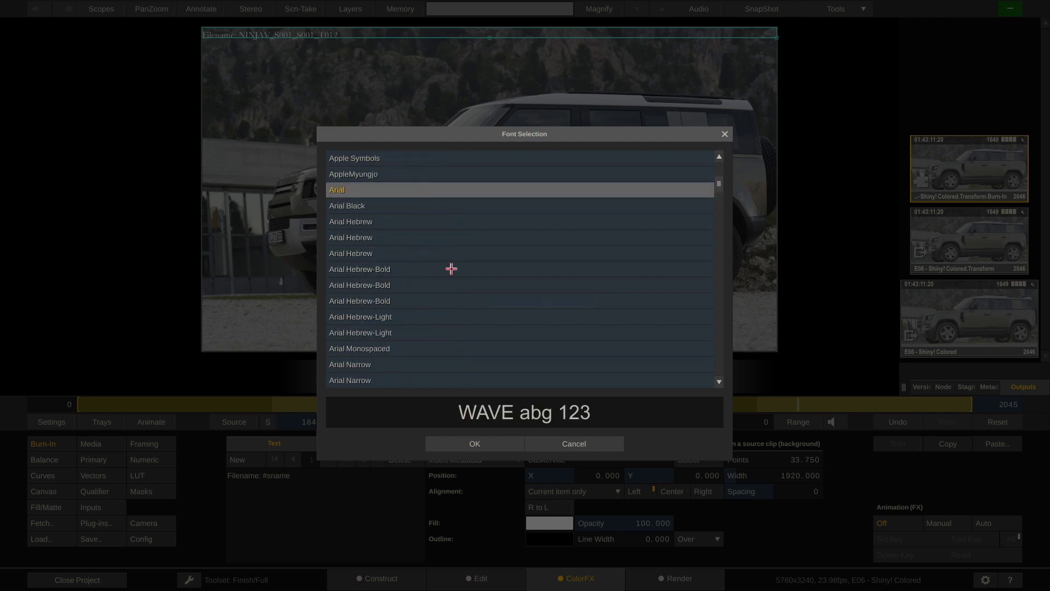
click(470, 441)
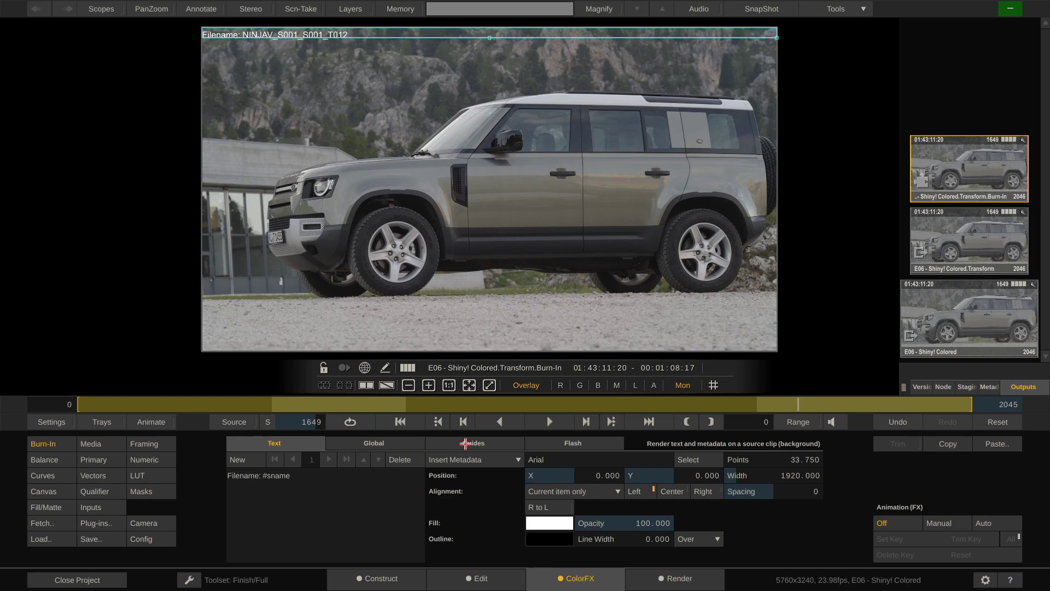
click(807, 460)
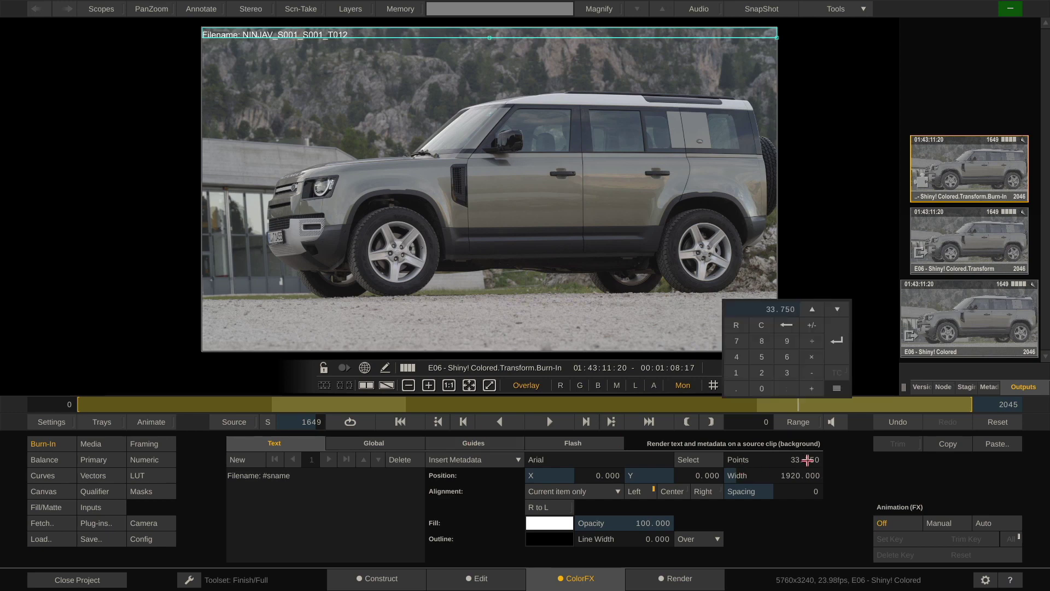
text(40)
key(Return)
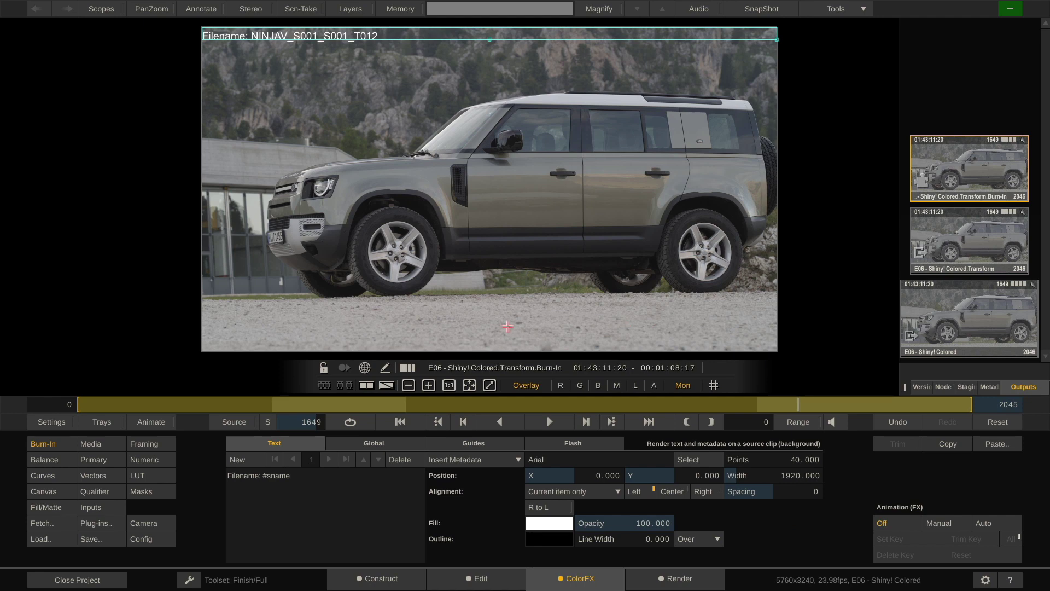
Add a 'Resolution: #res' line and a bottom-centred 'Timecode: #stc' text item.
key(Return)
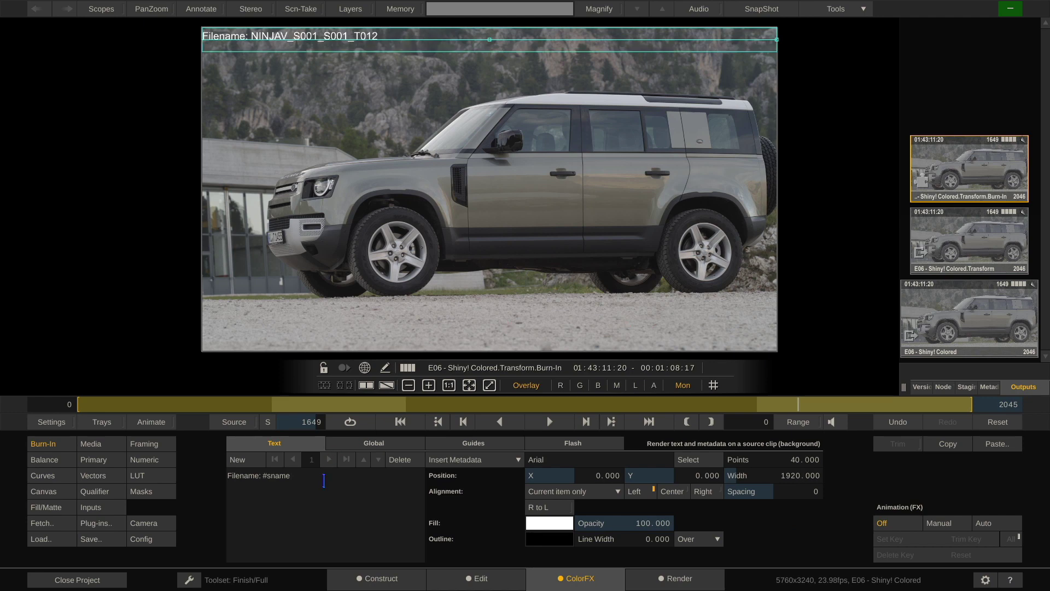
text(Resolution: )
text(#res)
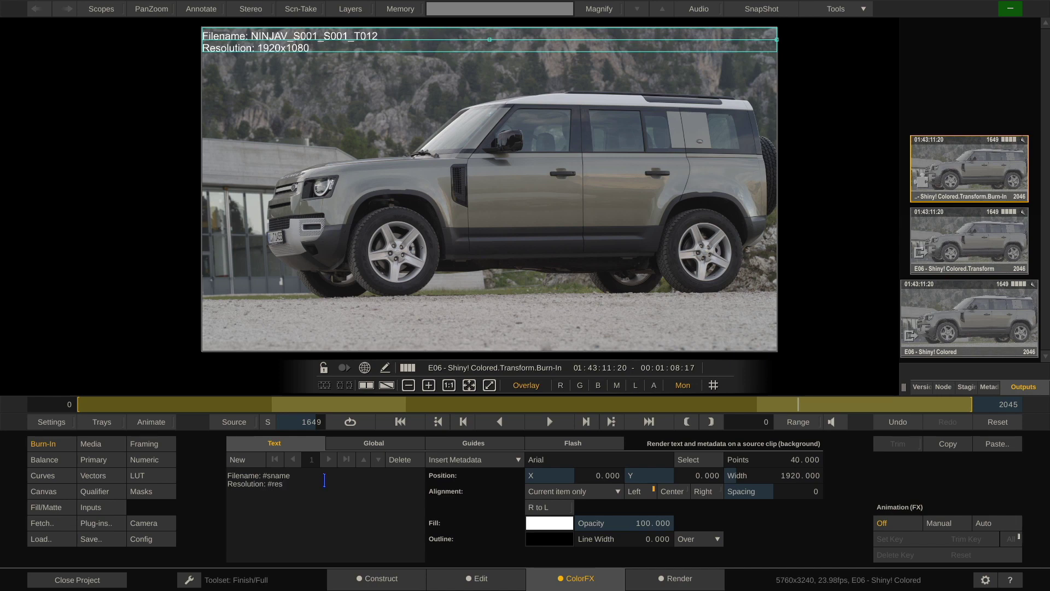
click(240, 465)
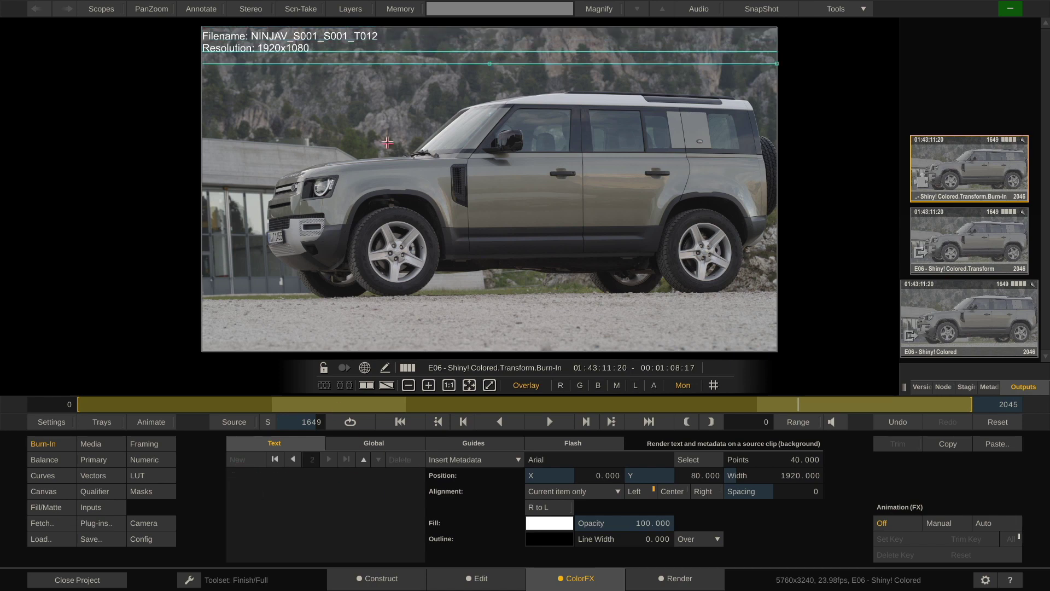
drag(439, 43, 424, 343)
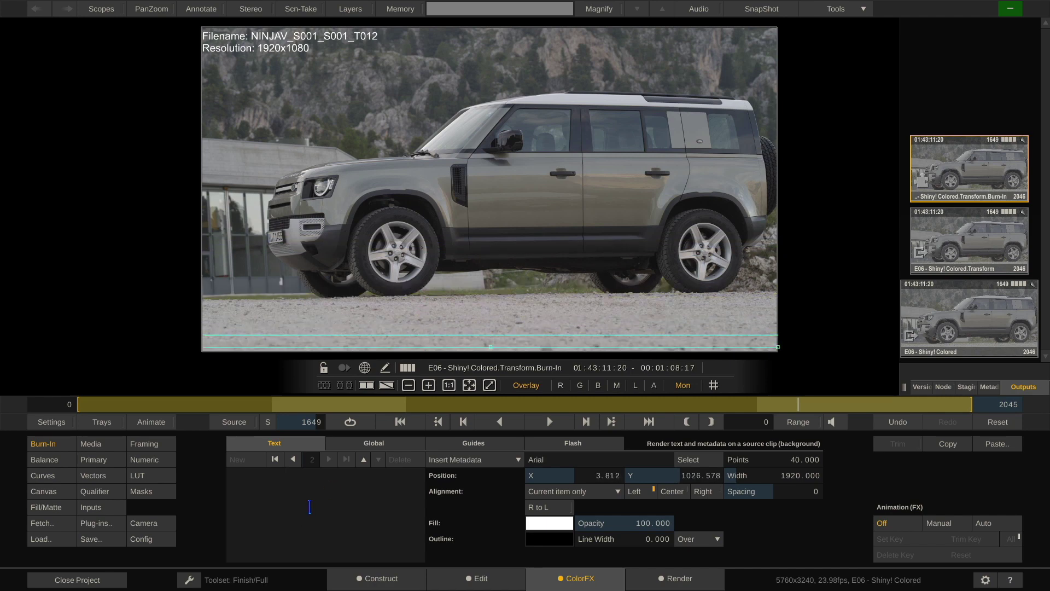
text(T#)
text(stc)
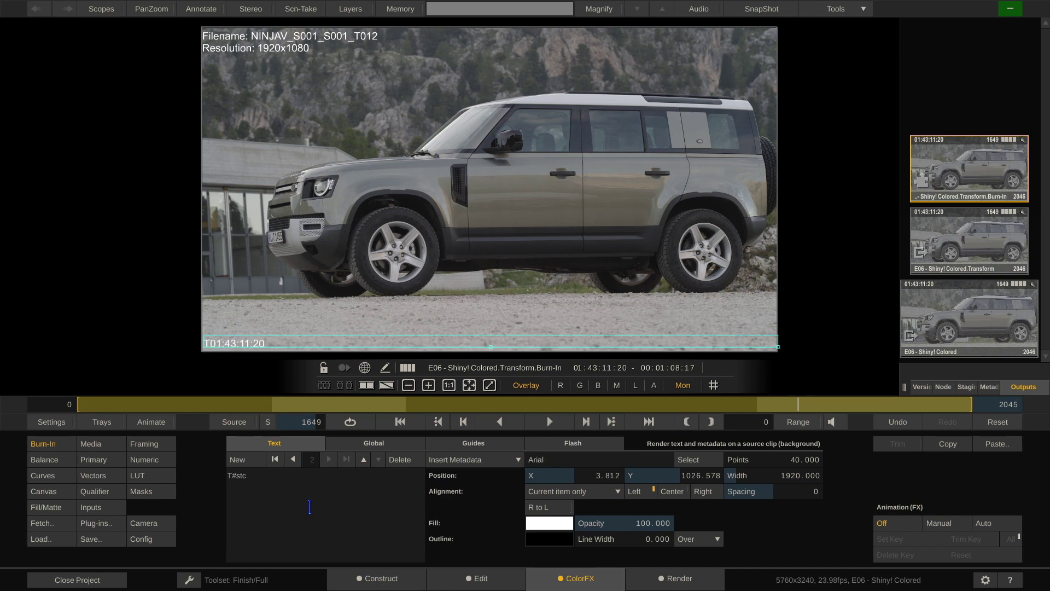
text(Time)
text(code:)
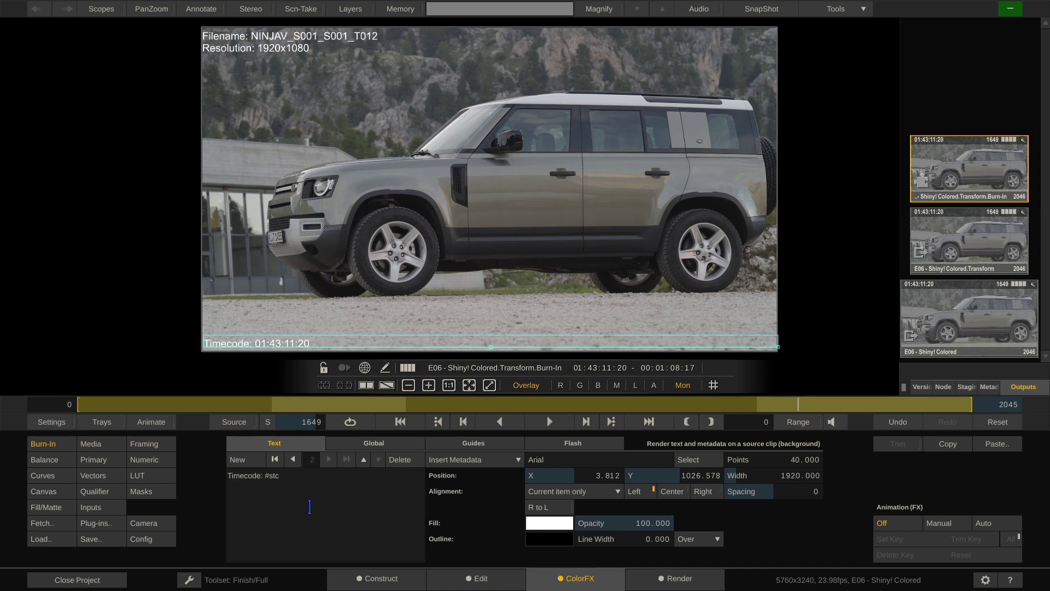
click(673, 491)
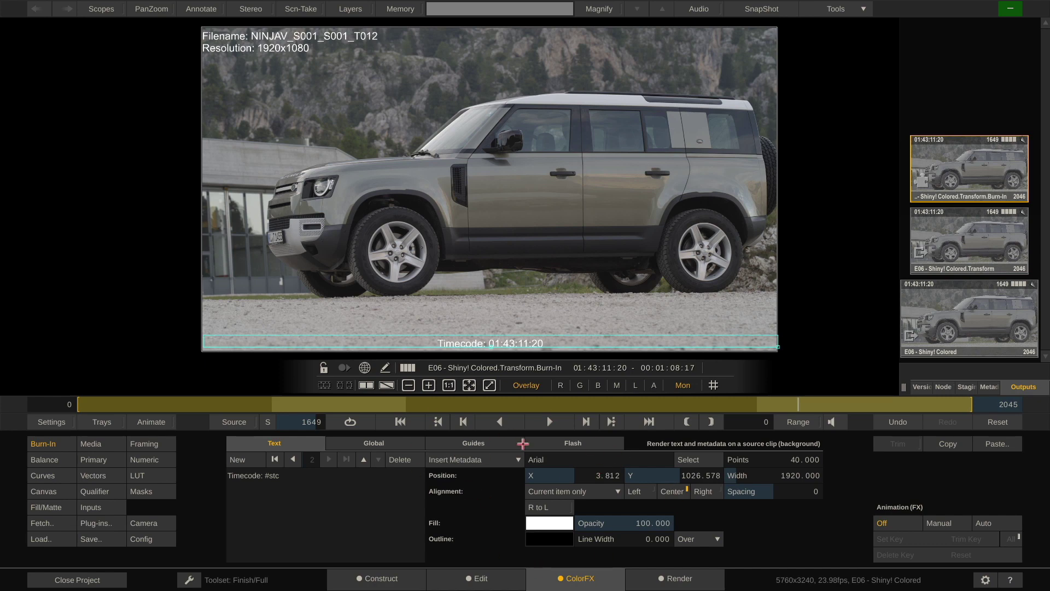
Set the guide to 2.35:1 Cinema-Scope with blanking on, briefly toggling Action safe.
click(383, 444)
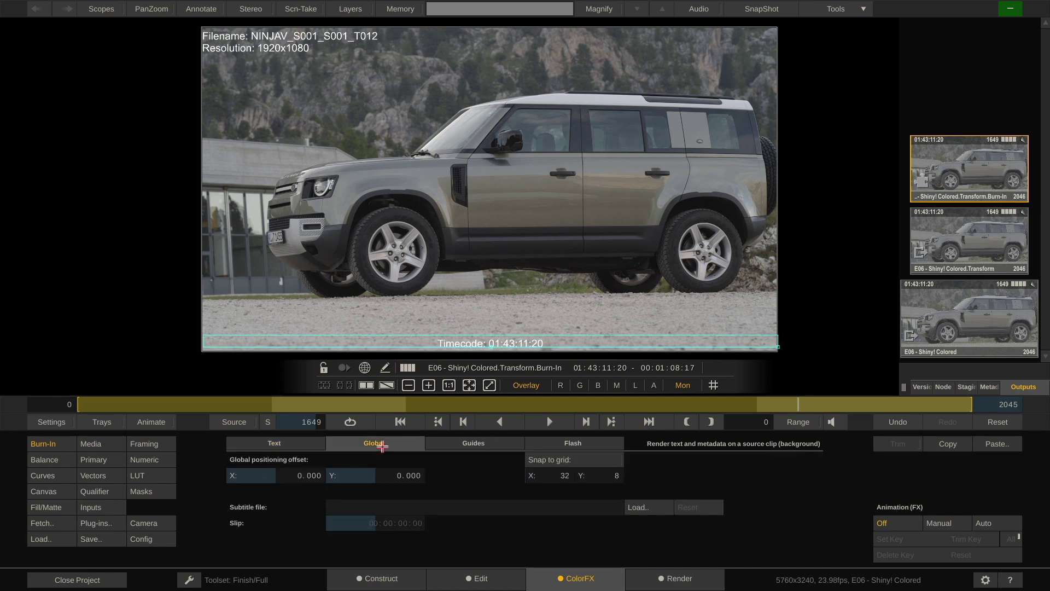
click(468, 441)
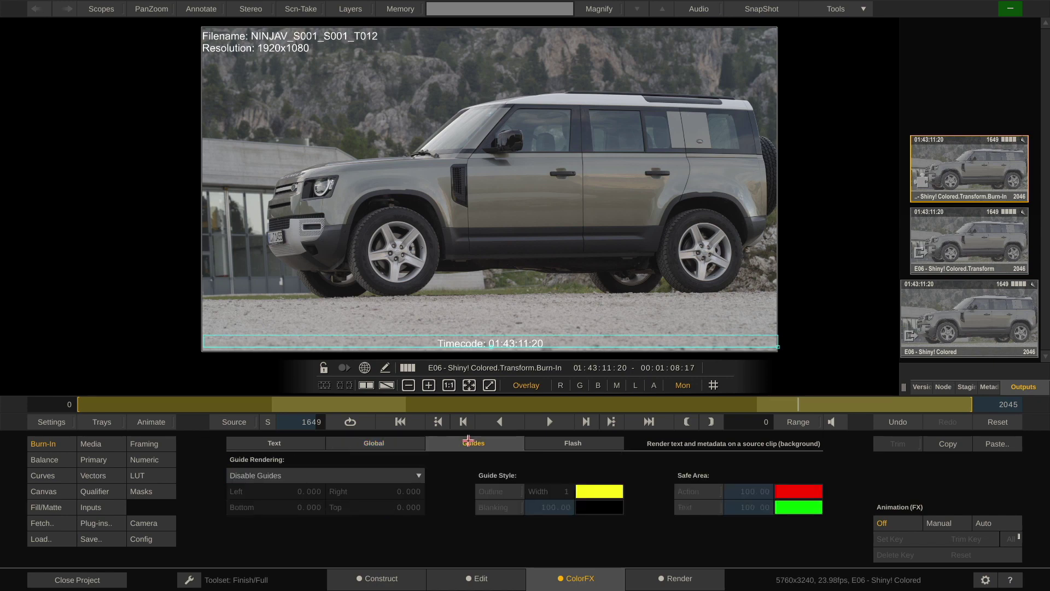
click(389, 476)
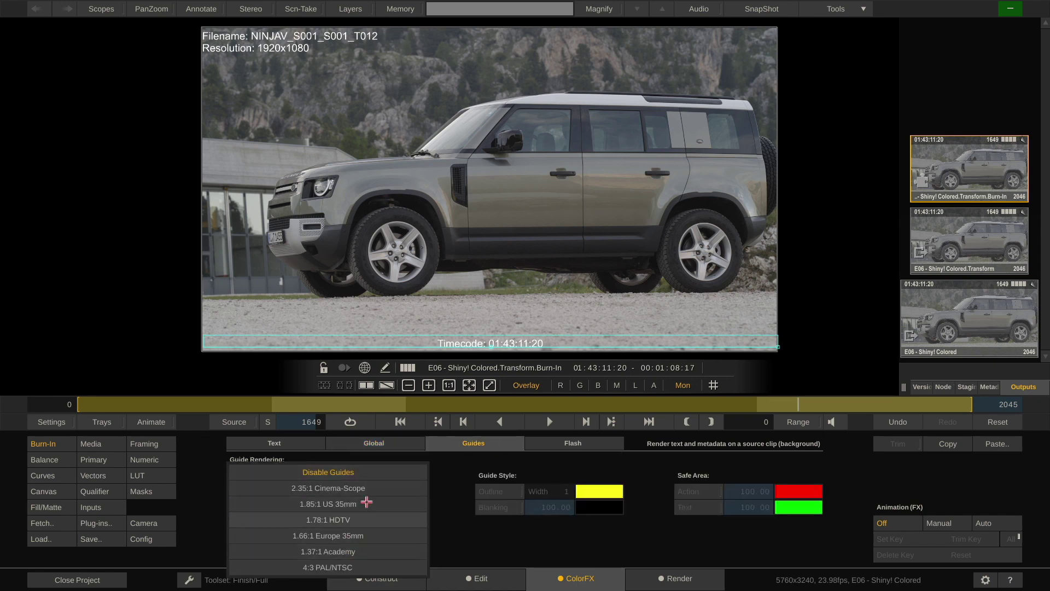
click(376, 493)
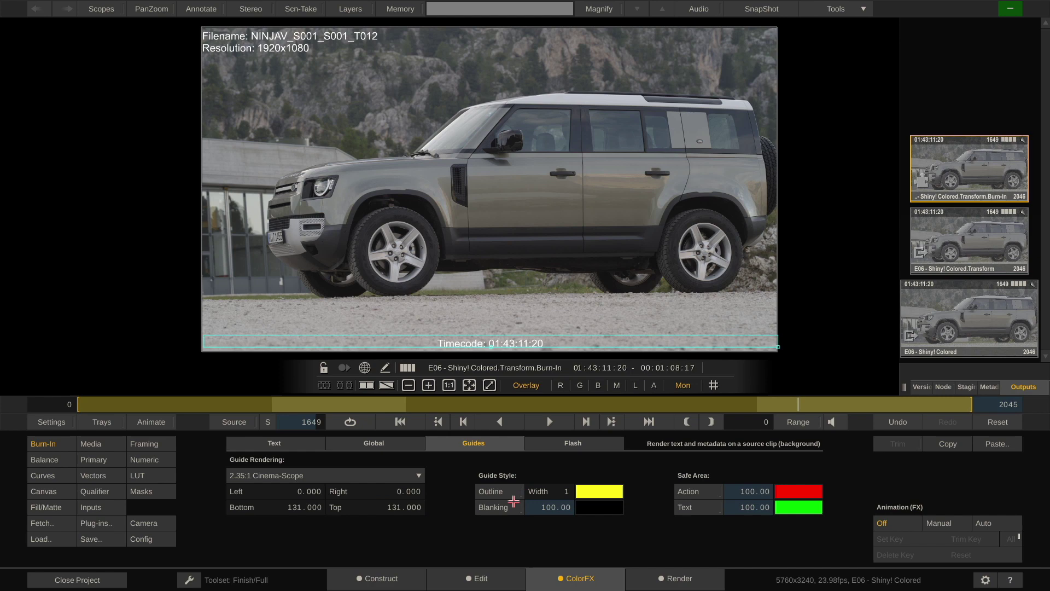
click(496, 512)
click(496, 512)
click(694, 492)
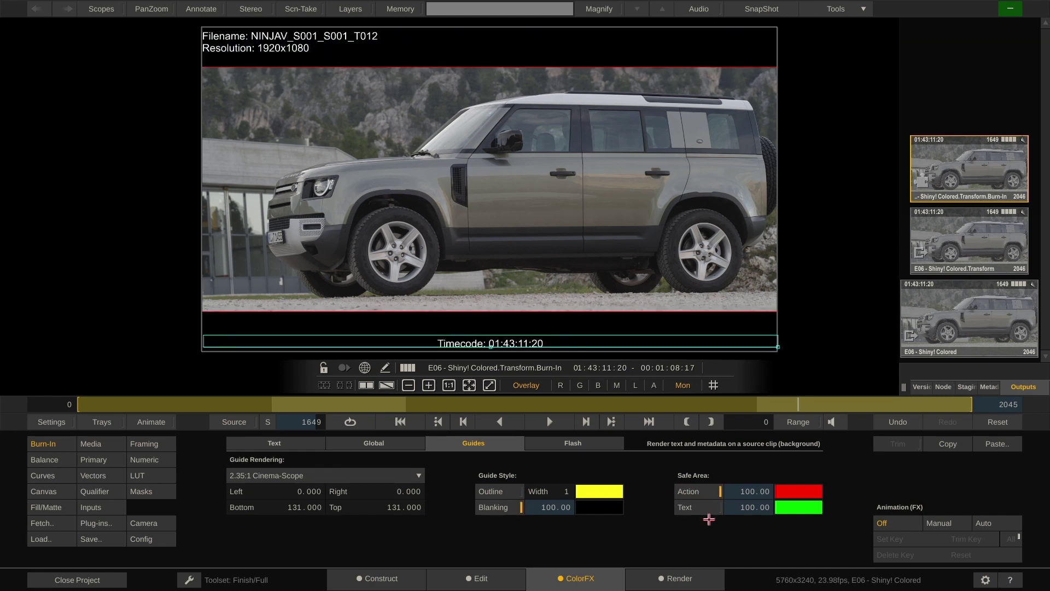
click(702, 490)
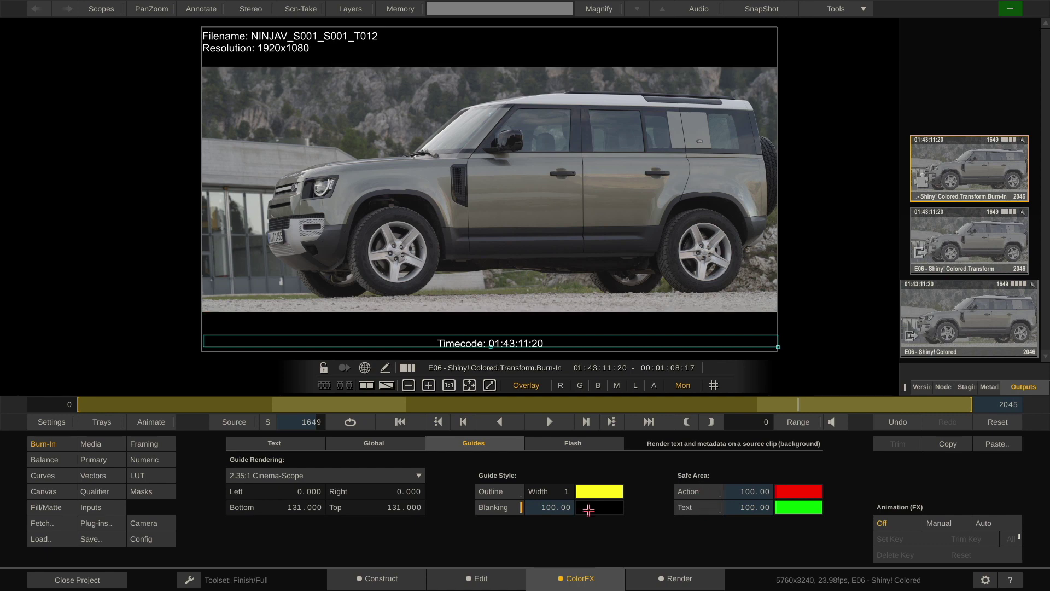
click(260, 444)
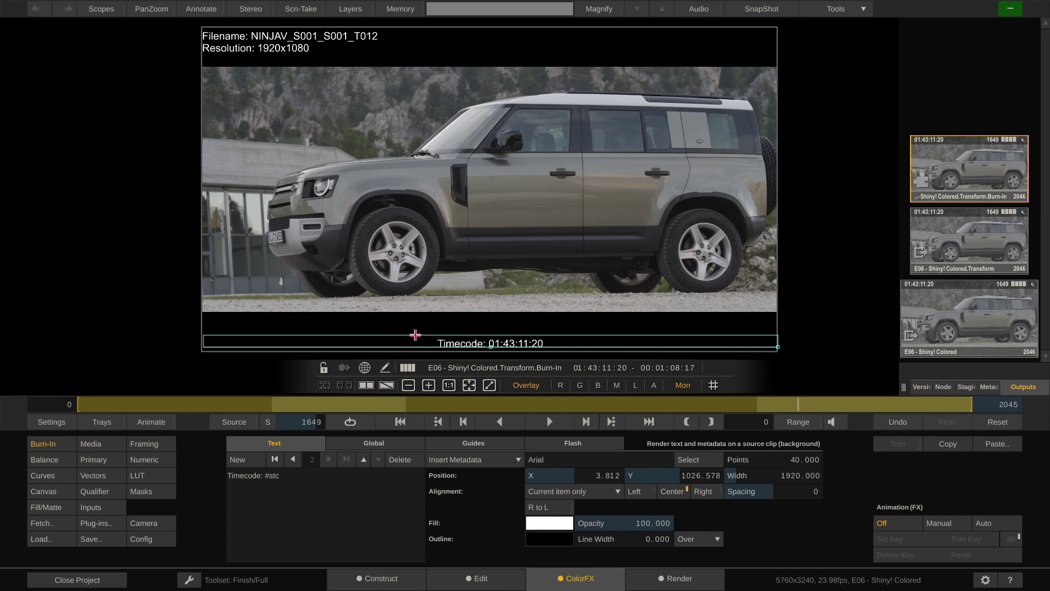
Move the filename and resolution text item slightly right and down, then list the clip's metadata.
click(293, 459)
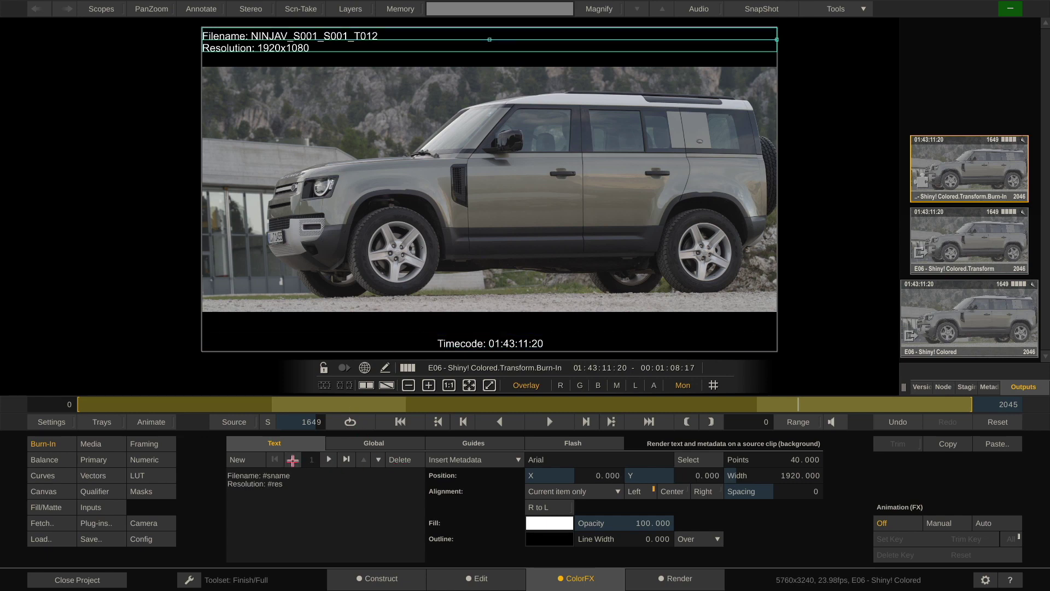
drag(423, 37, 430, 40)
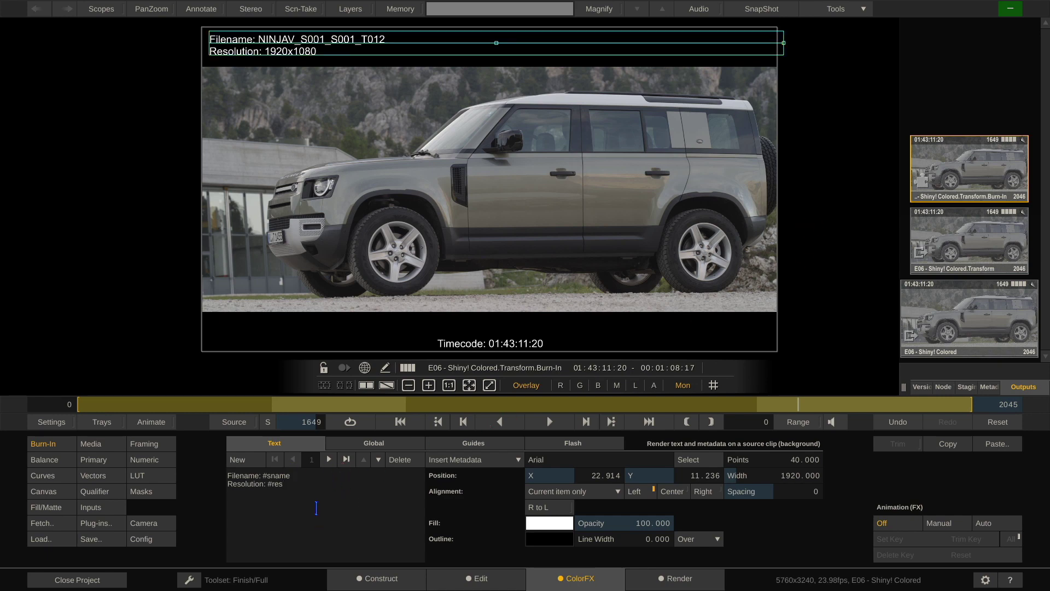
click(460, 459)
click(989, 387)
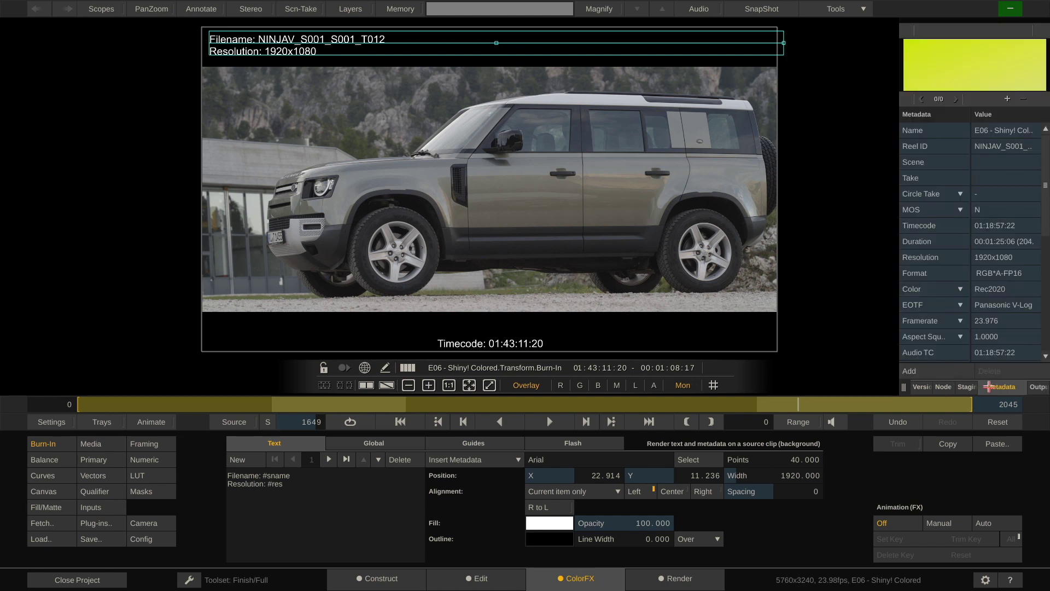
scroll(972, 242, down, 5)
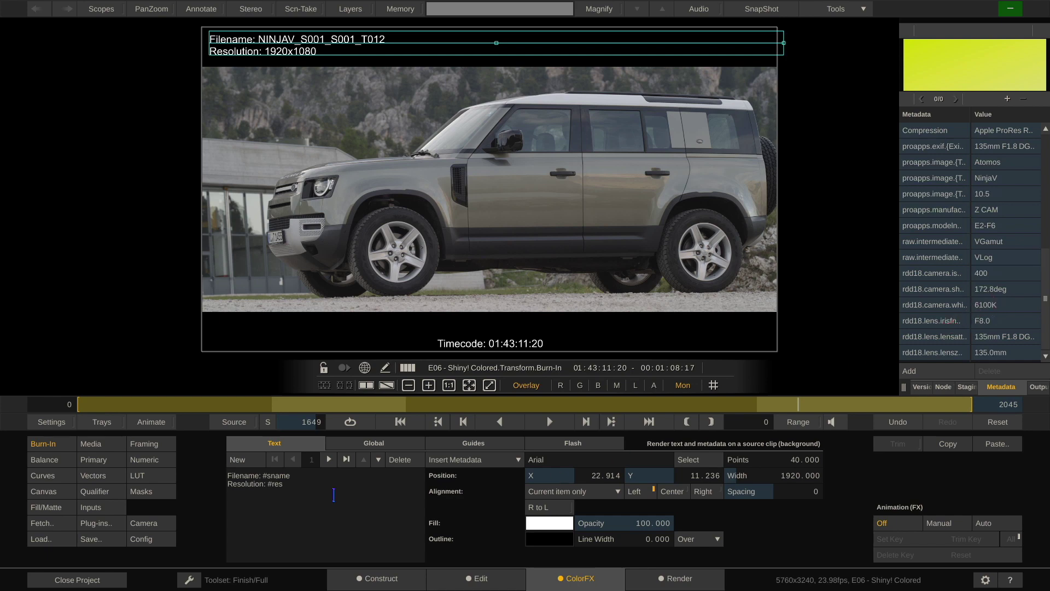
Add a new right-aligned burn-in text item at the top of the frame.
click(246, 463)
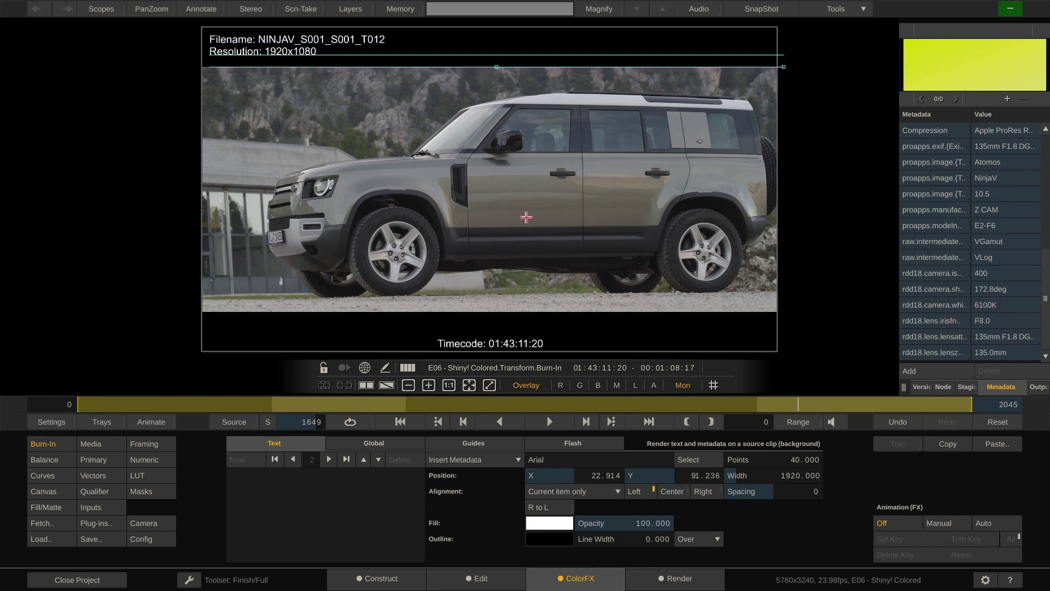
drag(512, 67, 499, 42)
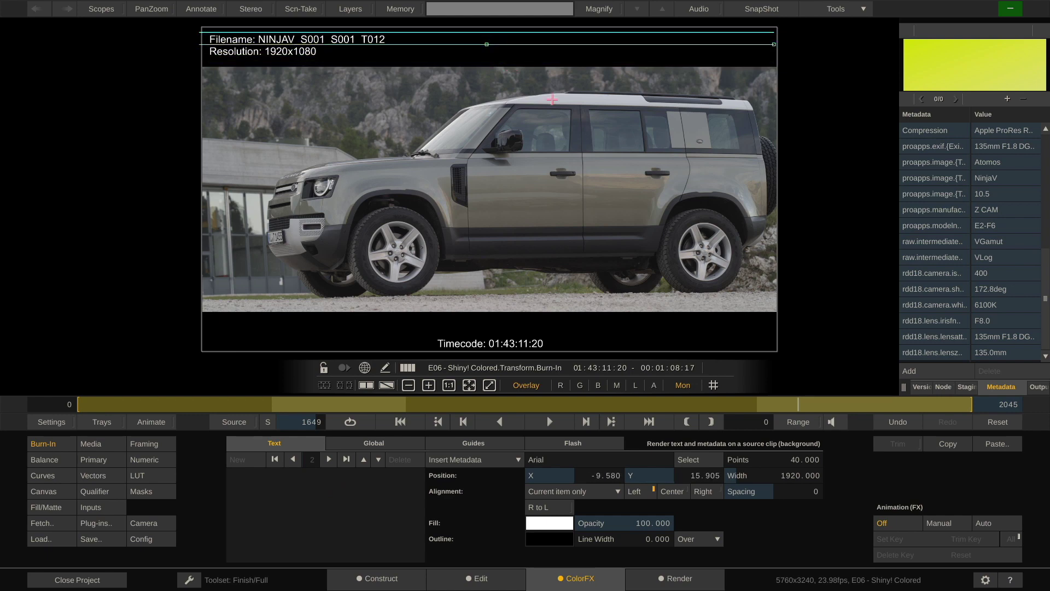
click(707, 492)
Enter 'Color Temperature: #md[rdd18.camera.whitebalance]' as its text, showing 6100K.
text(#md)
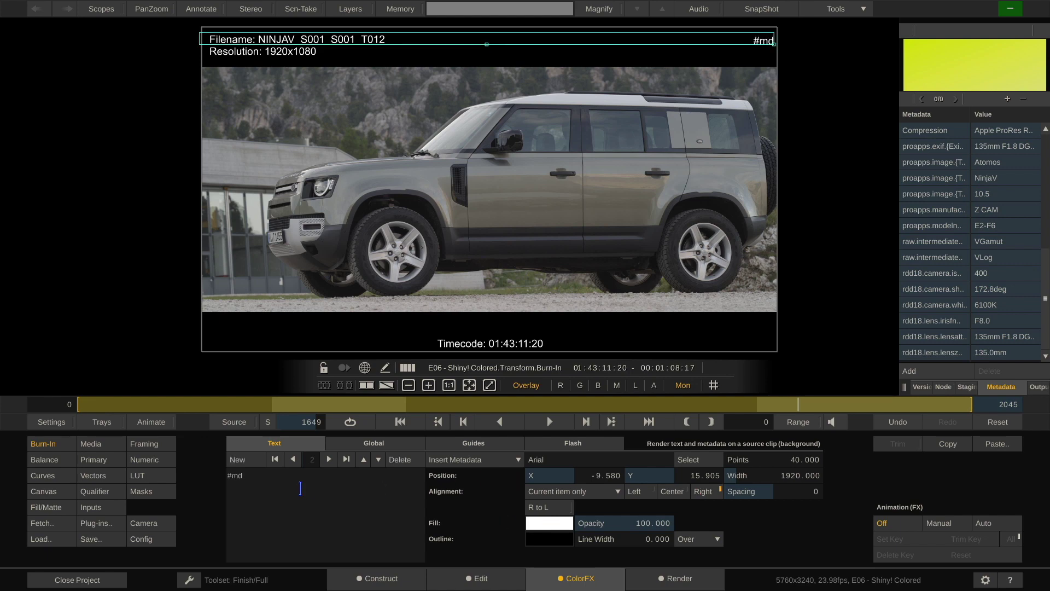
scroll(945, 293, up, 2)
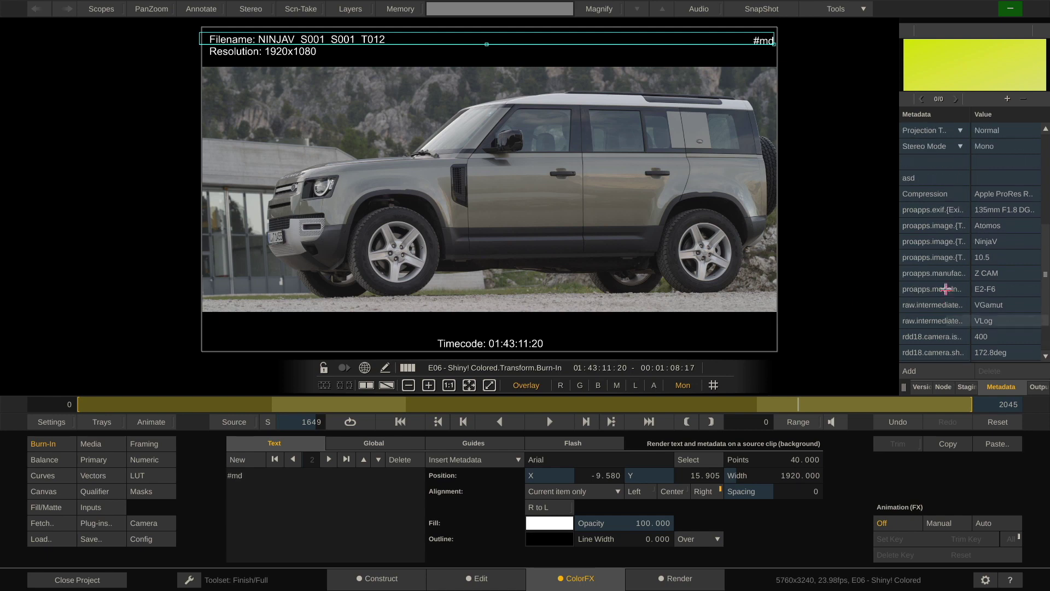
scroll(955, 213, down, 2)
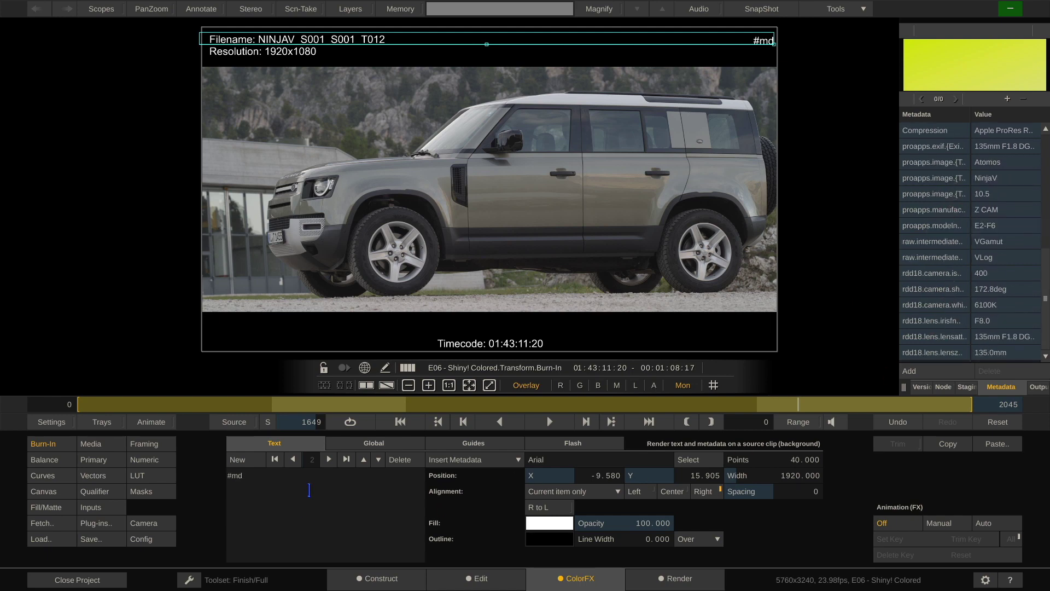
text([])
drag(902, 387, 804, 387)
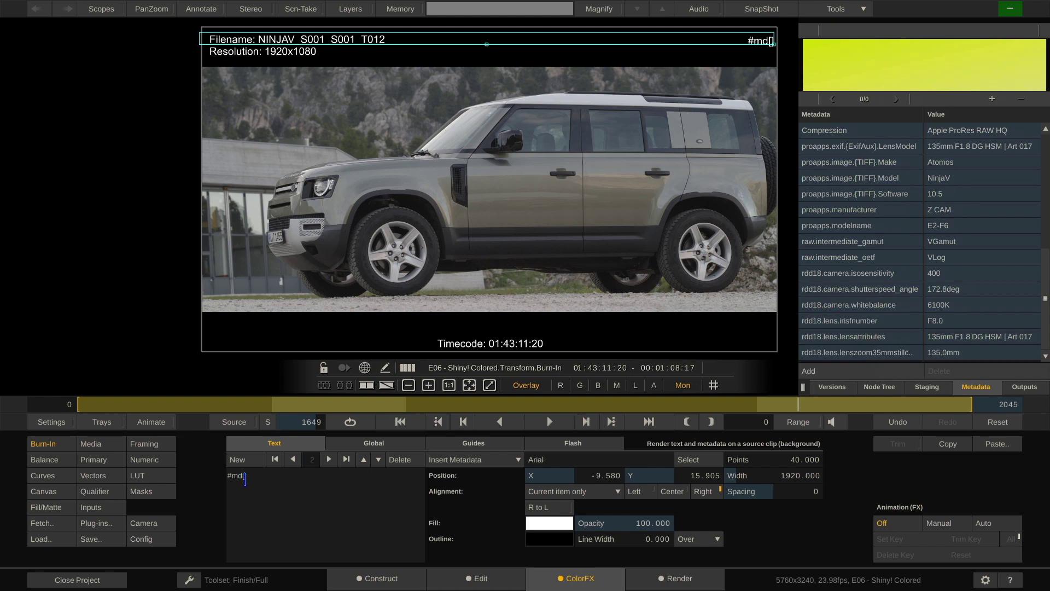
text(rdd18.camera.whitebala)
text(nce)
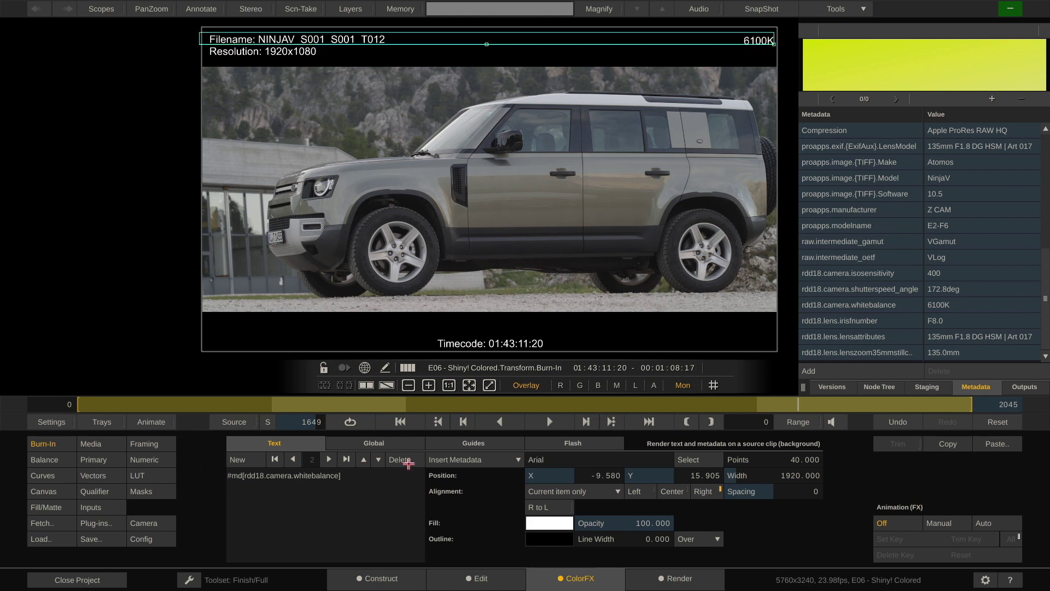
text(lor)
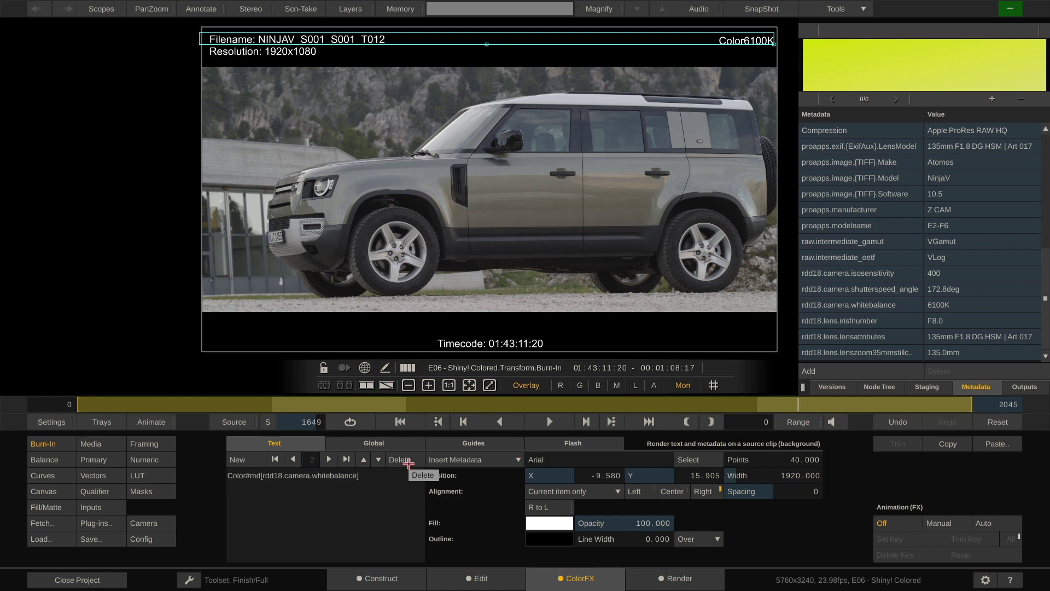
text( Temperature)
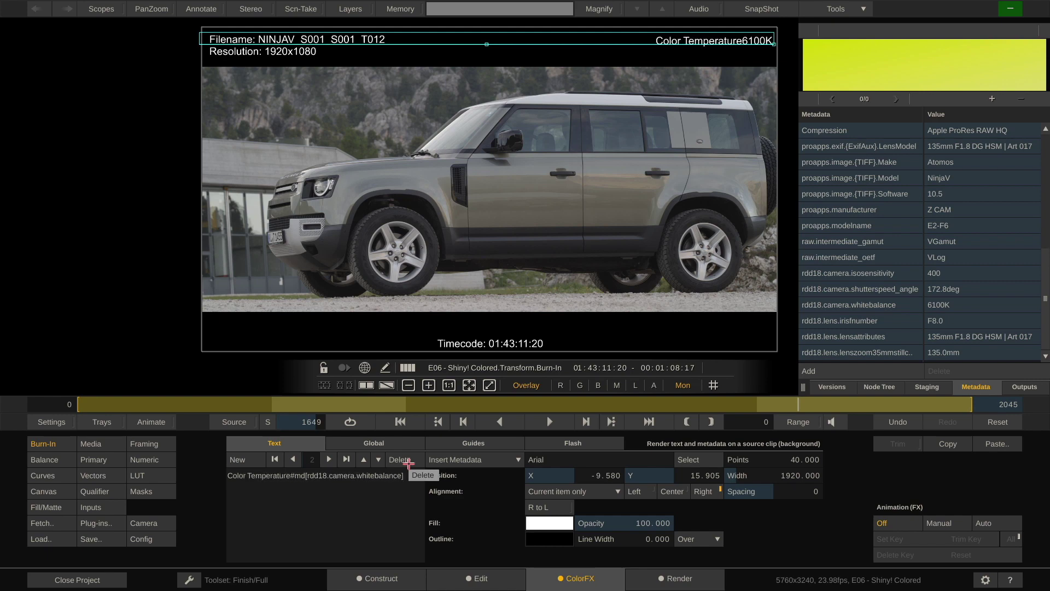
text(:)
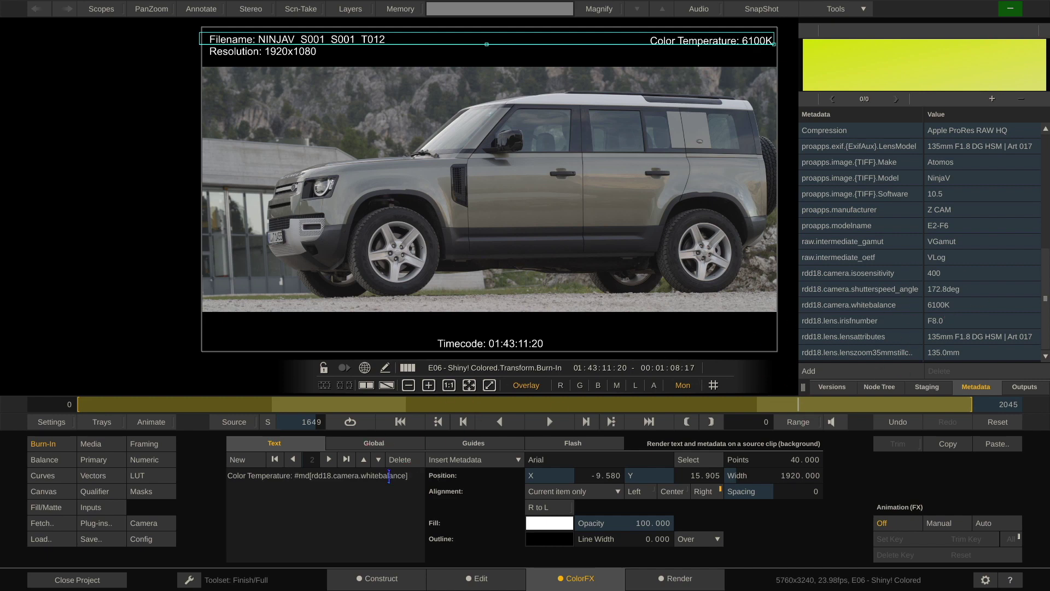
click(412, 476)
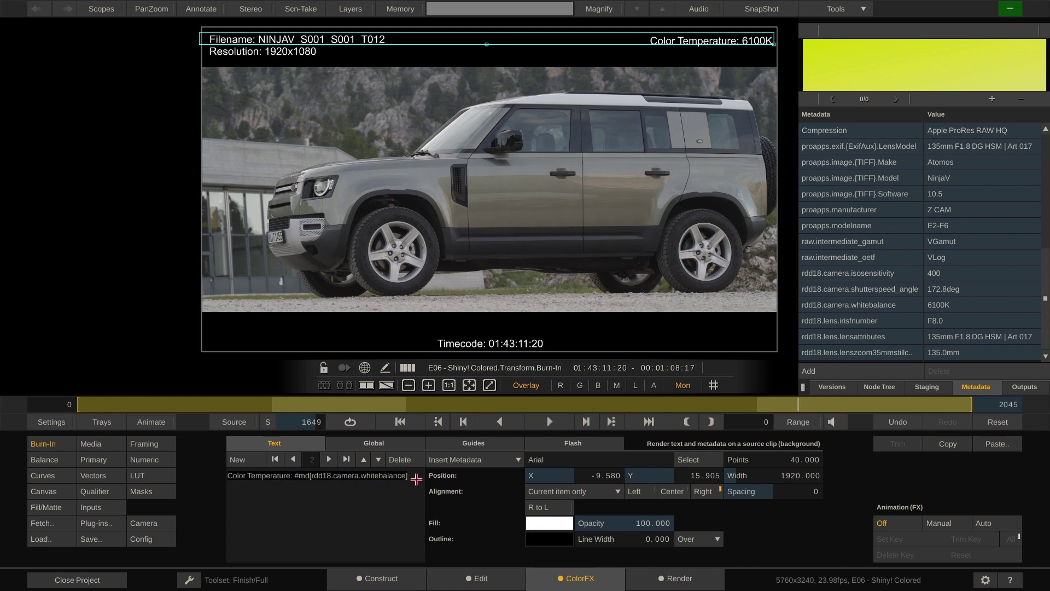
Duplicate the colour temperature line onto a second line.
key(ctrl+a)
key(ctrl+c)
key(End)
key(Return)
key(ctrl+v)
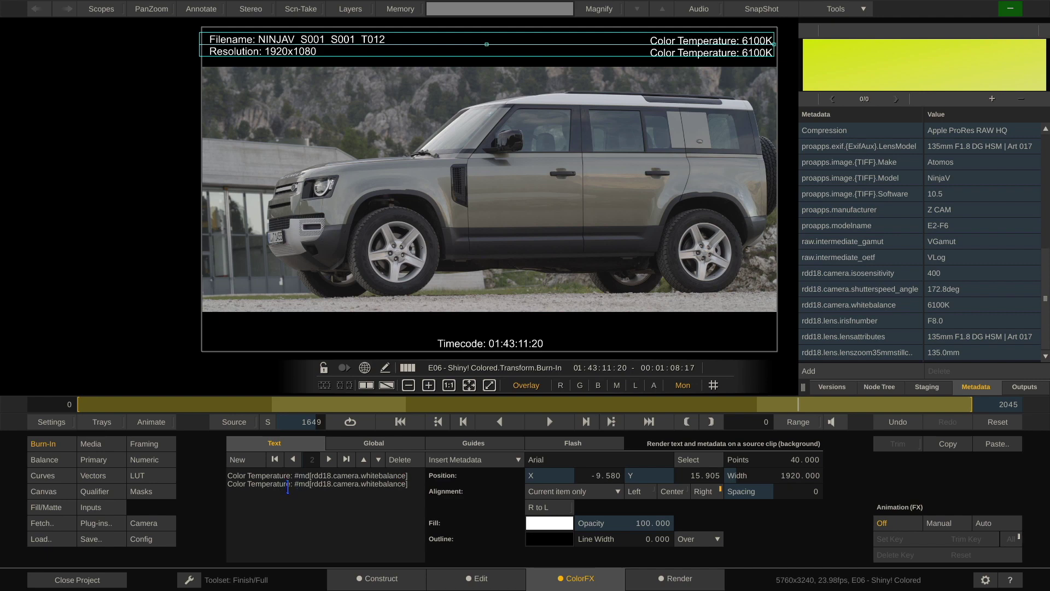
Change line two to 'Camera: #md[proapps.manufacturer] #md[proapps.modelname]'.
drag(291, 487, 193, 487)
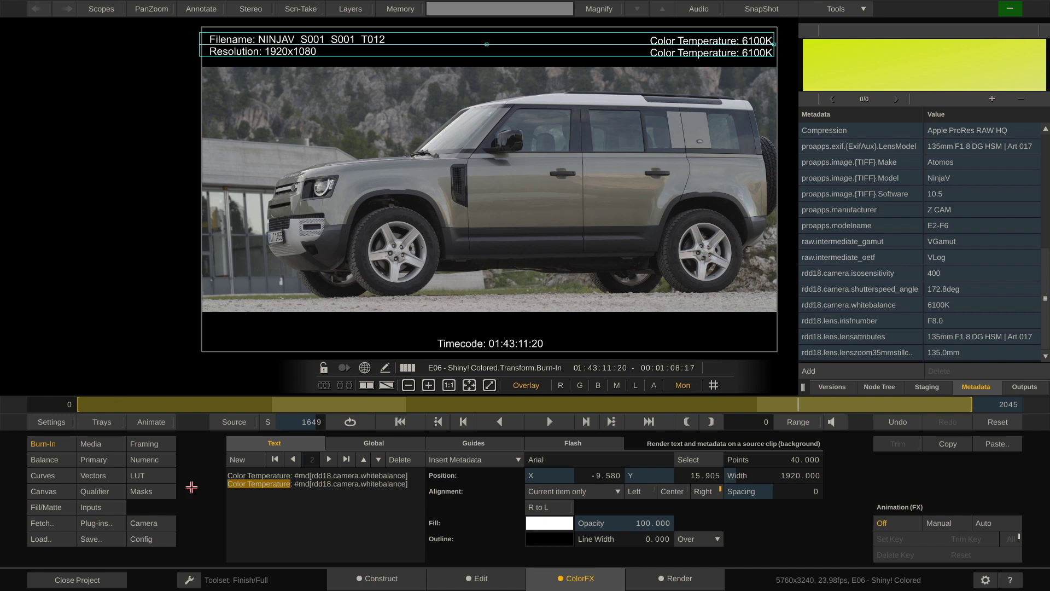
text(Camera)
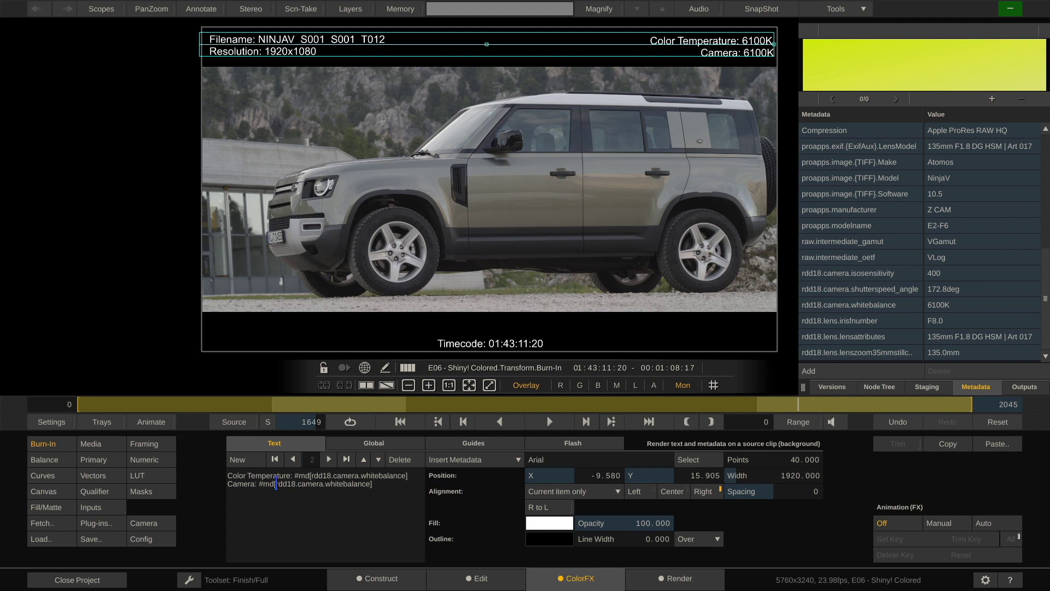
drag(277, 484, 370, 486)
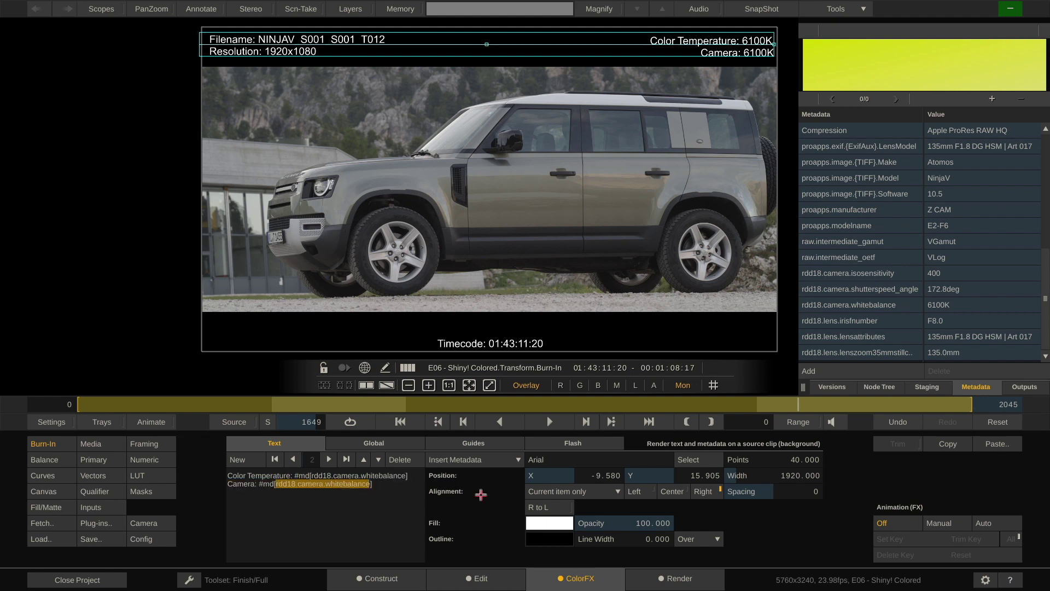
text(proapps)
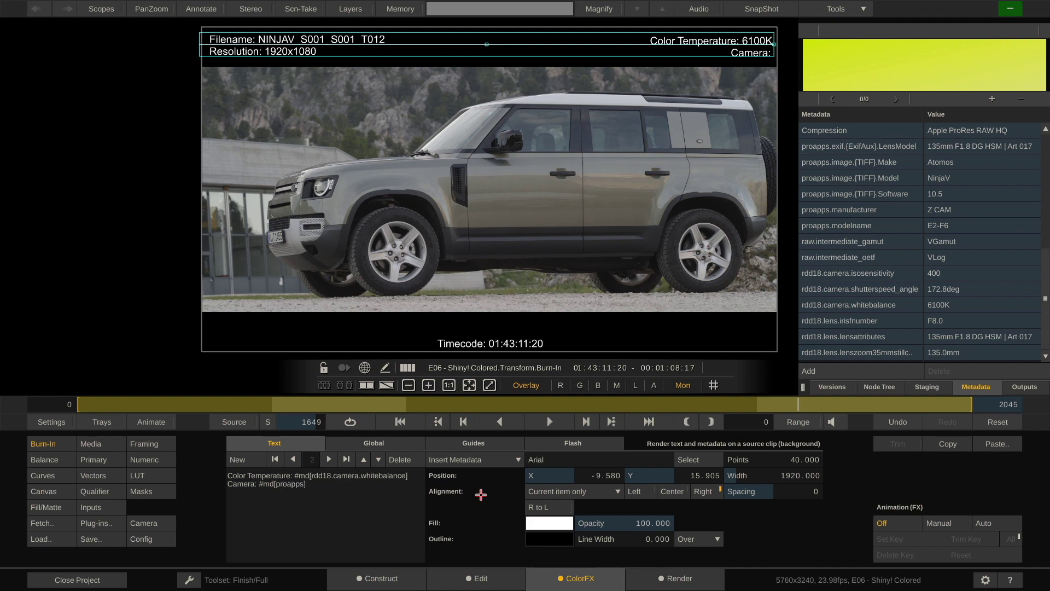
text(.manufactu)
text(rer)
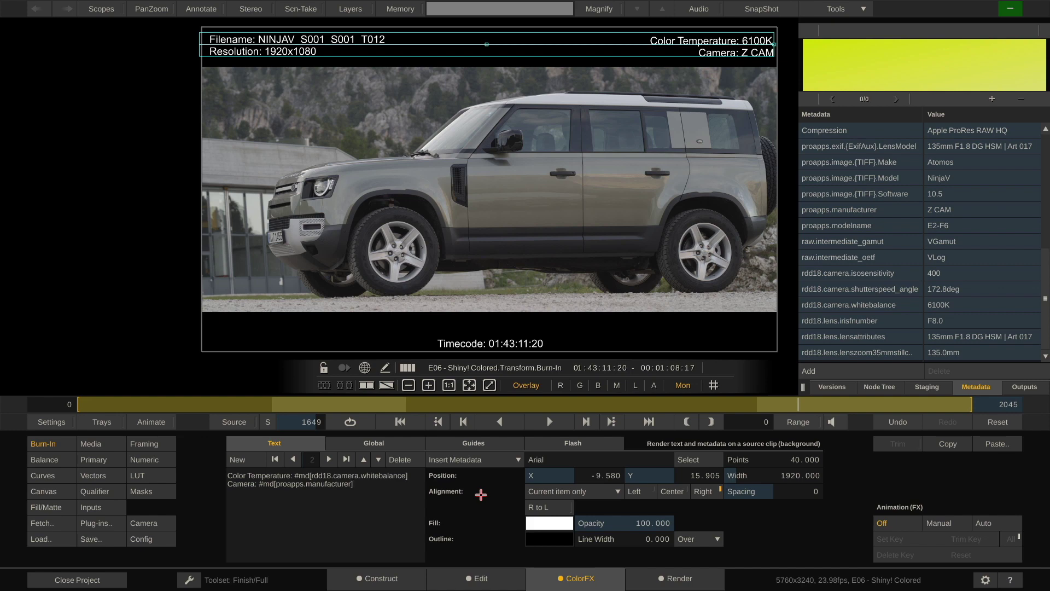
text( #)
text(md[])
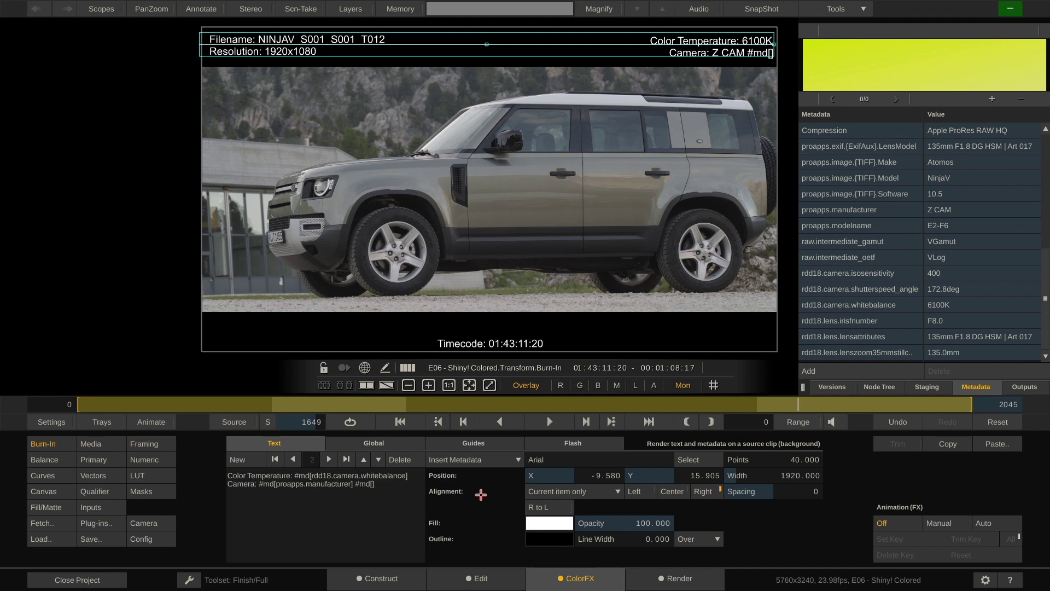
text(proapps.modeln)
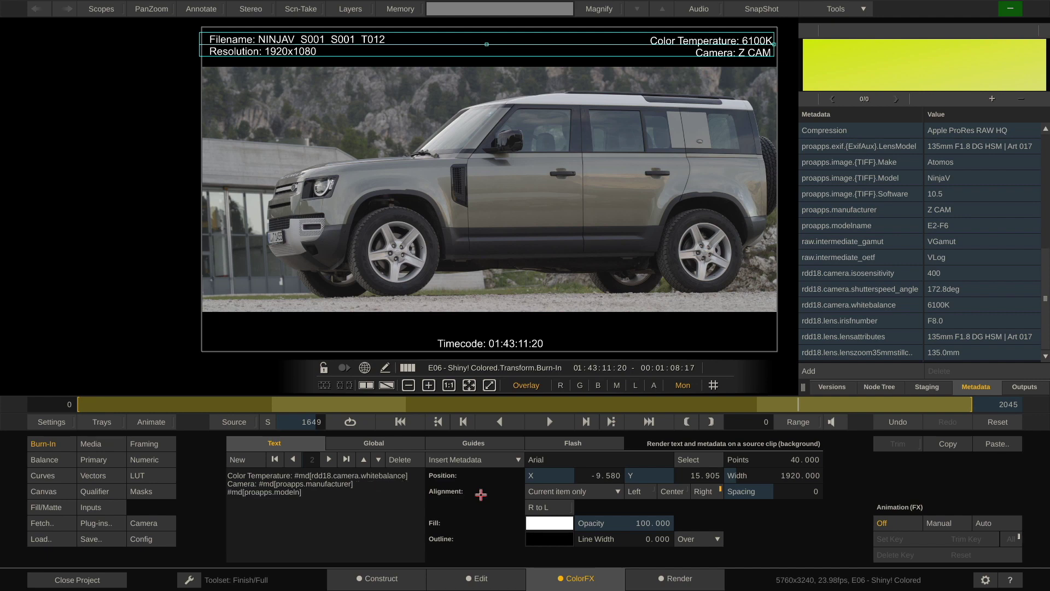
text(ame)
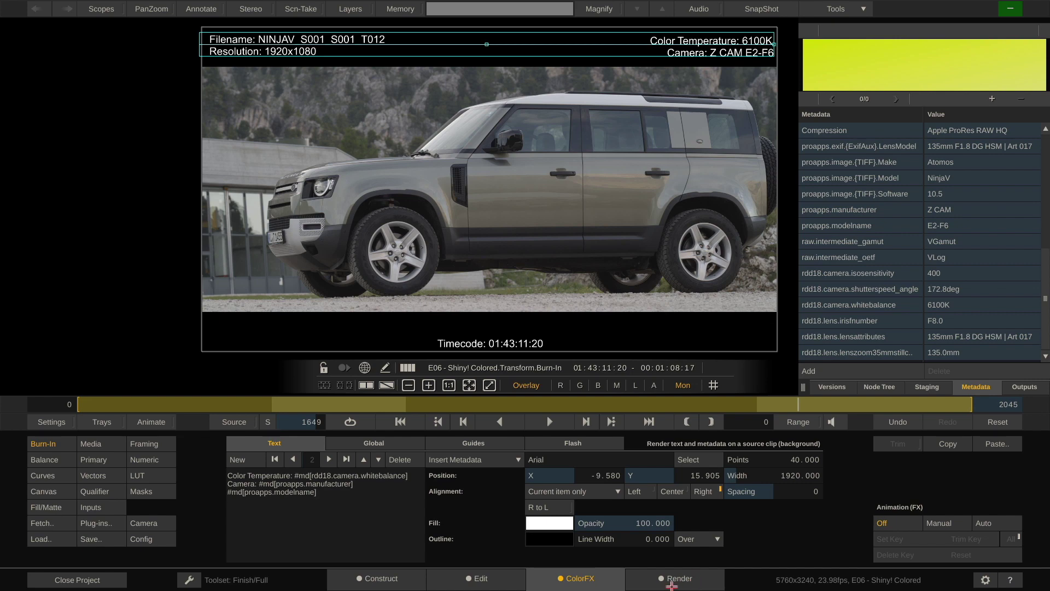
Add an H264/H265 Encoder node after the Burn-In node on the Render page.
click(673, 578)
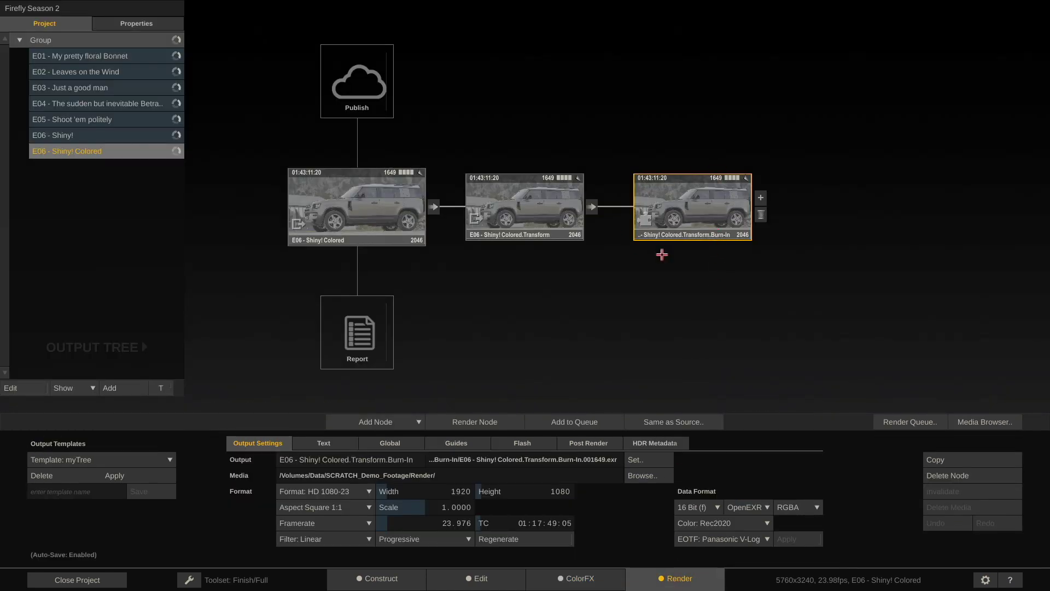
click(761, 197)
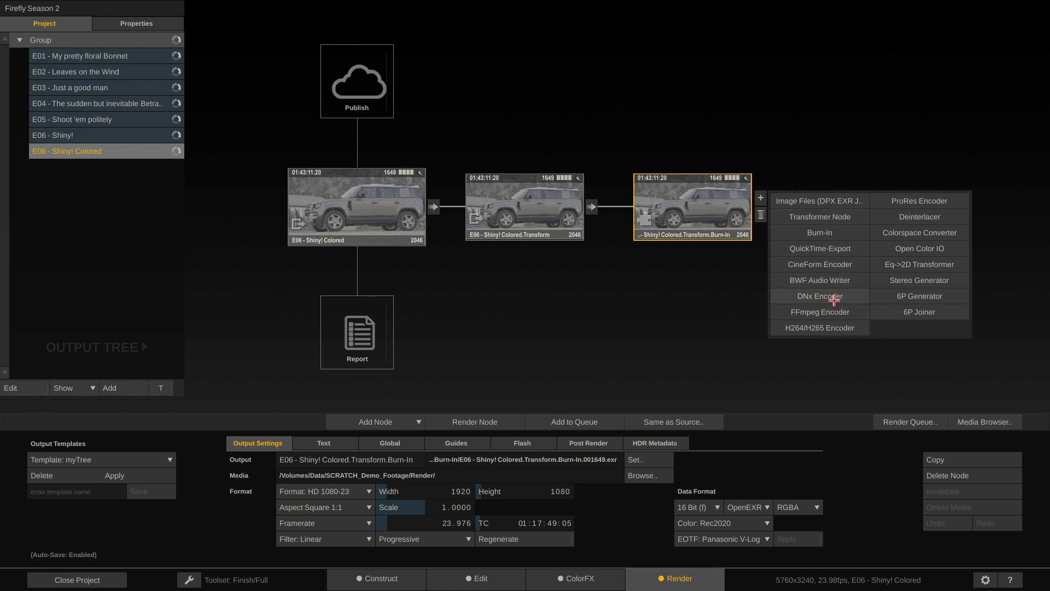
click(825, 328)
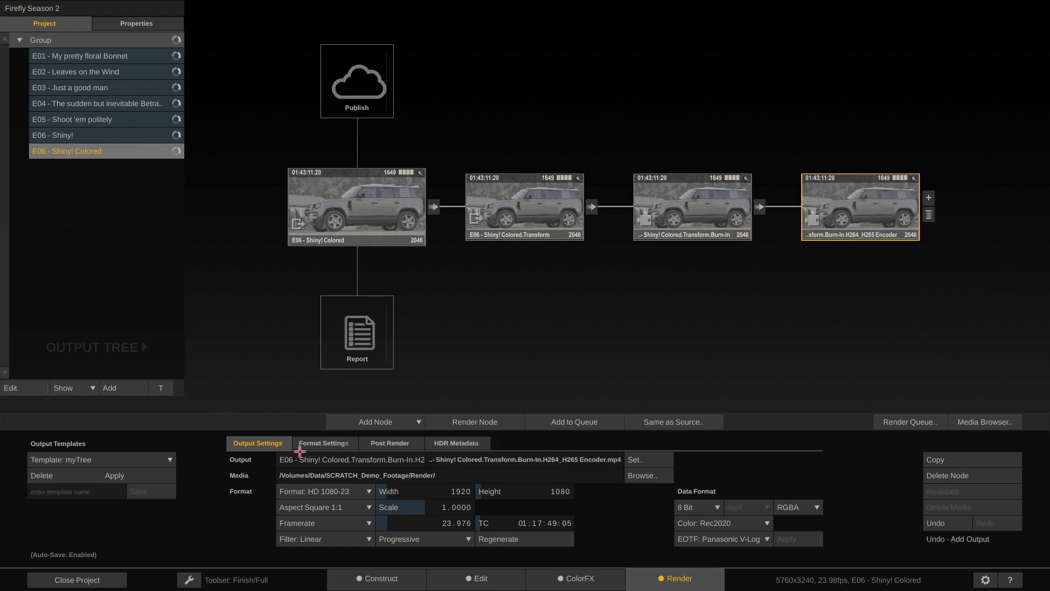
Set the encoder format to H.264 at 3200 kbits/sec, audio channel 3, MP4 container.
click(321, 444)
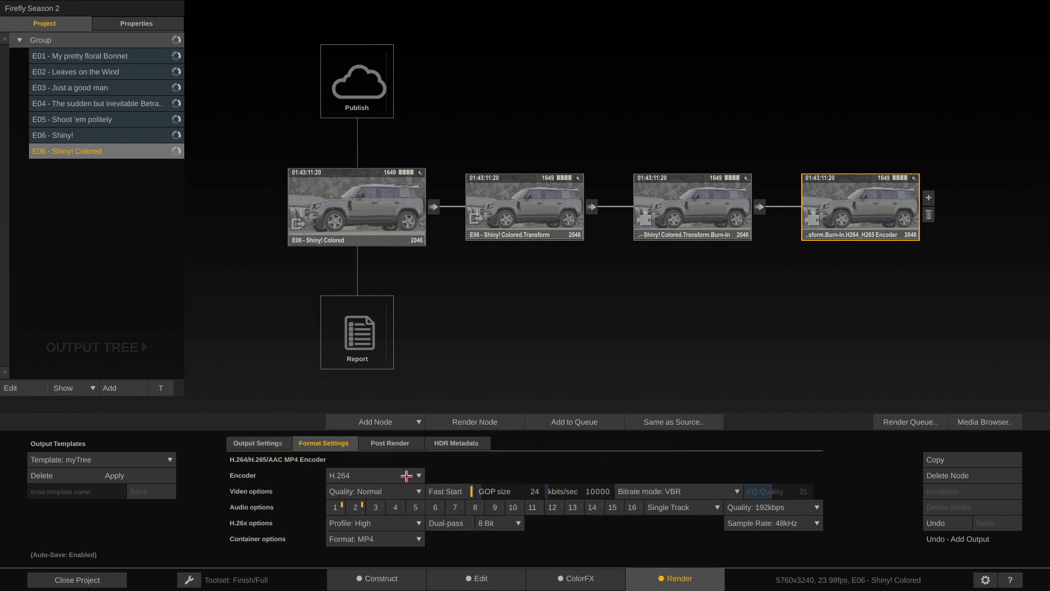
click(383, 475)
click(404, 469)
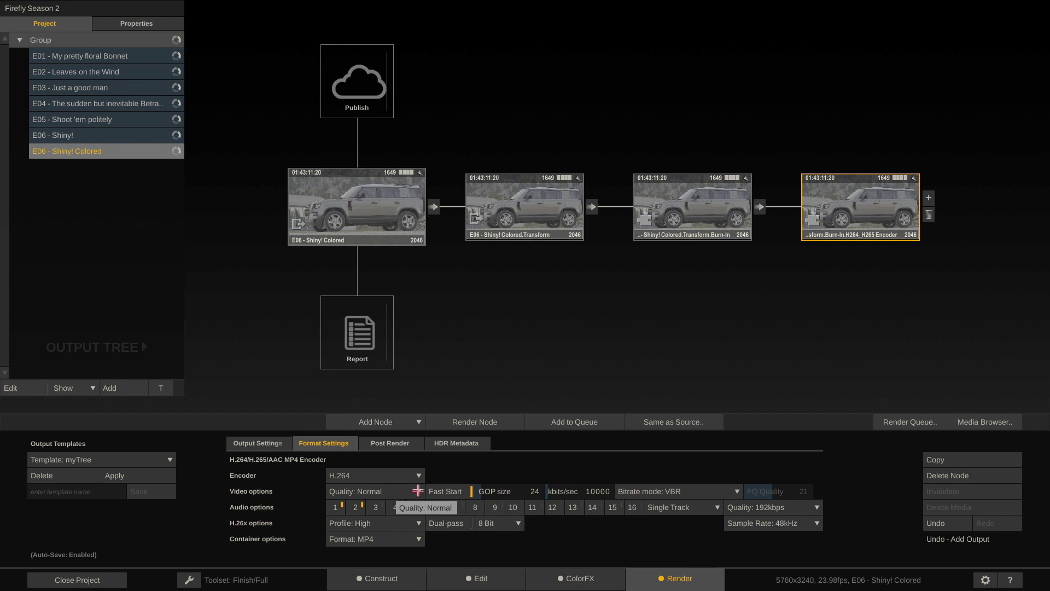
click(586, 491)
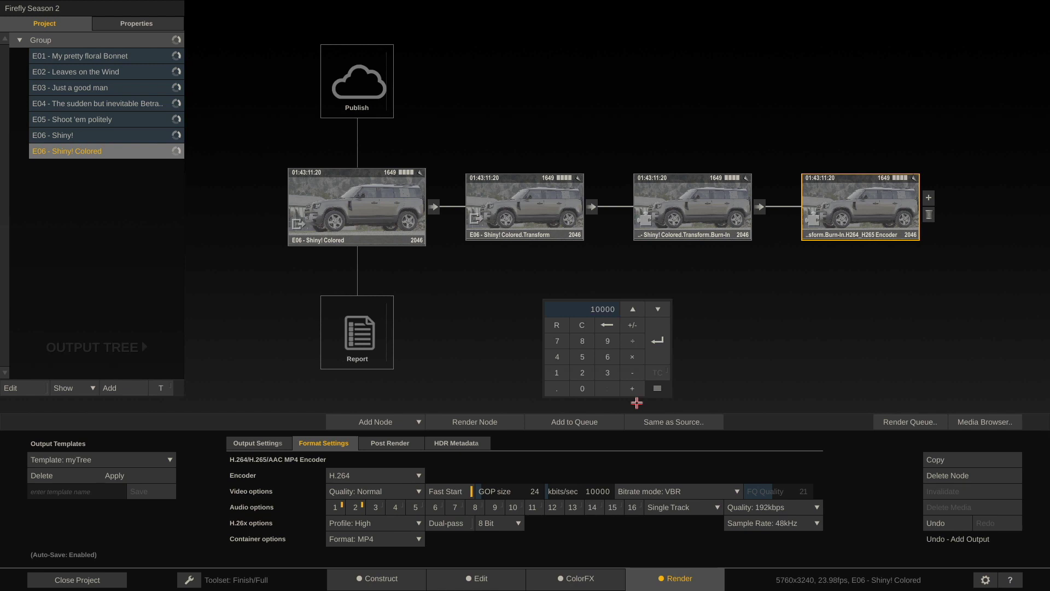
text(3200)
click(660, 341)
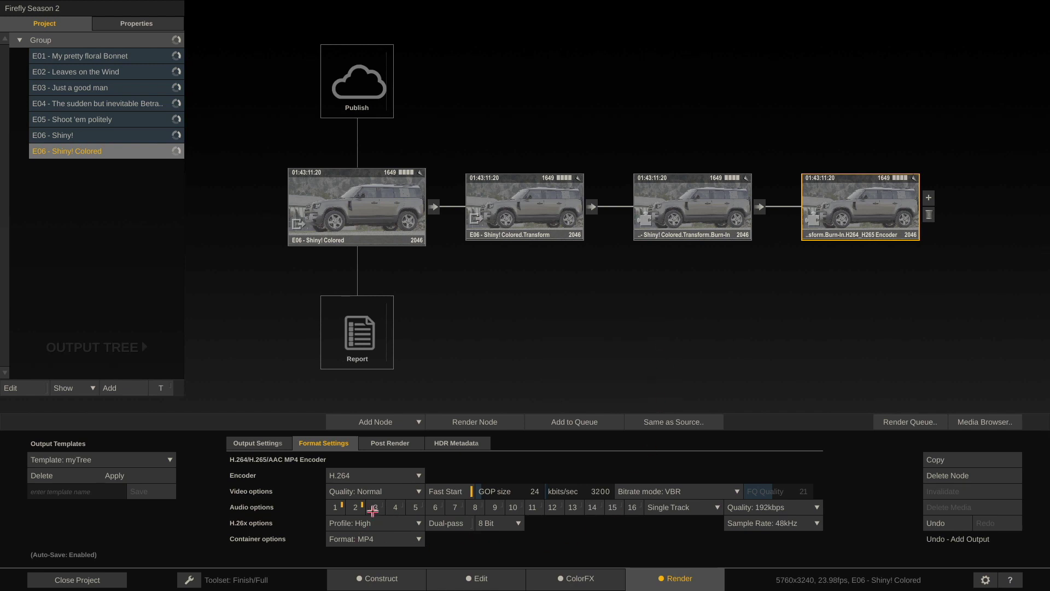
click(374, 509)
click(402, 539)
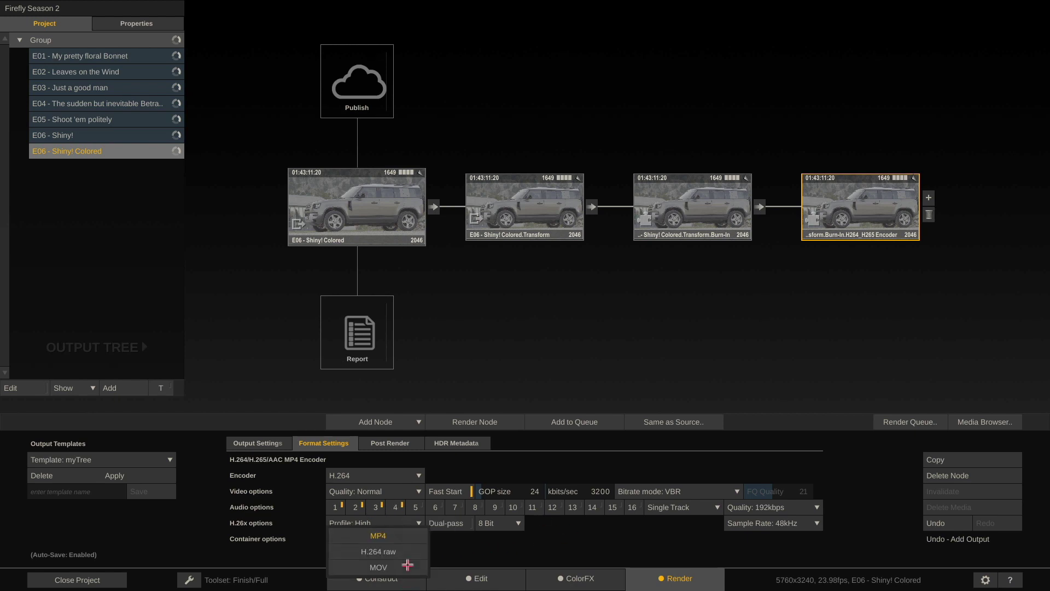
click(402, 537)
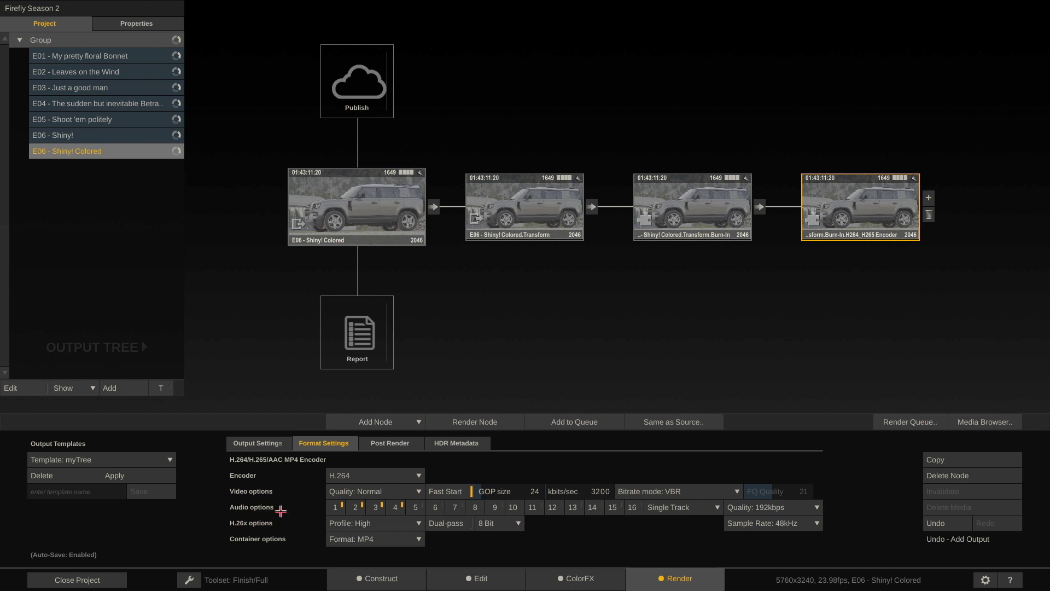
click(252, 446)
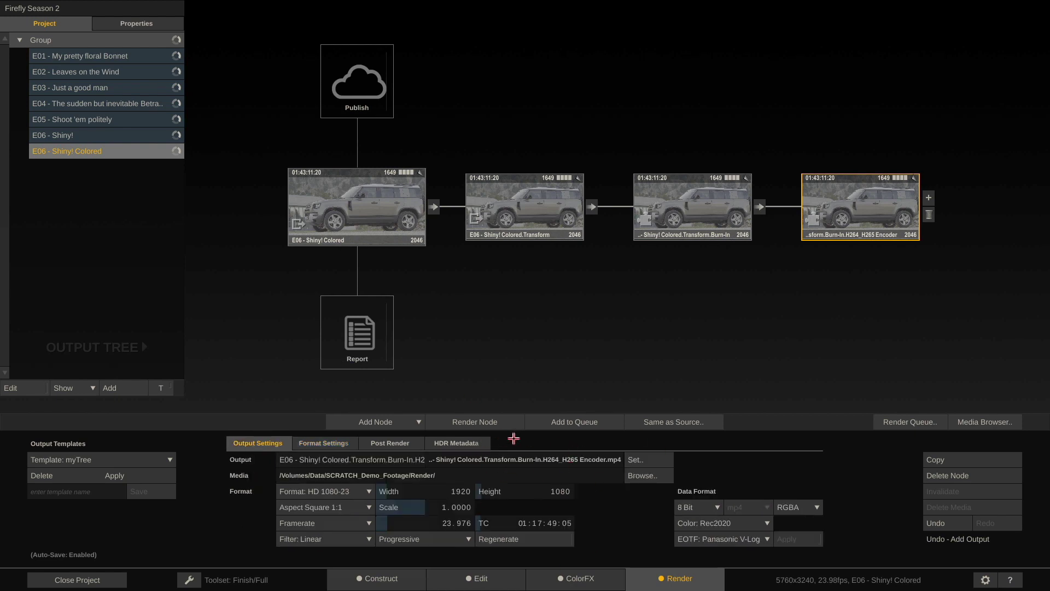
Set the output filename mask to Onlien_H264\#sname.#ext.
click(557, 458)
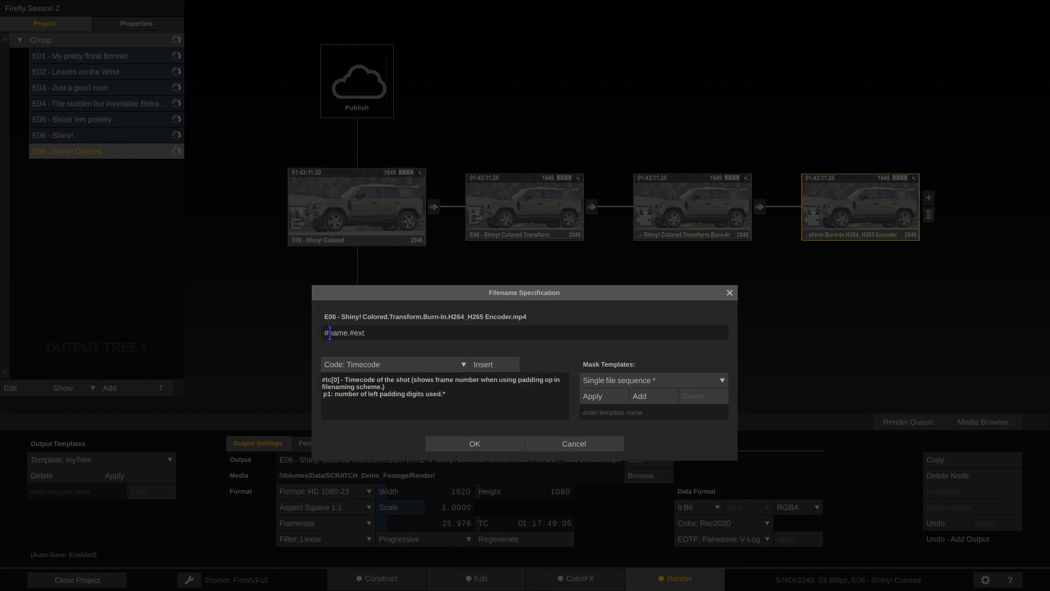
text(s)
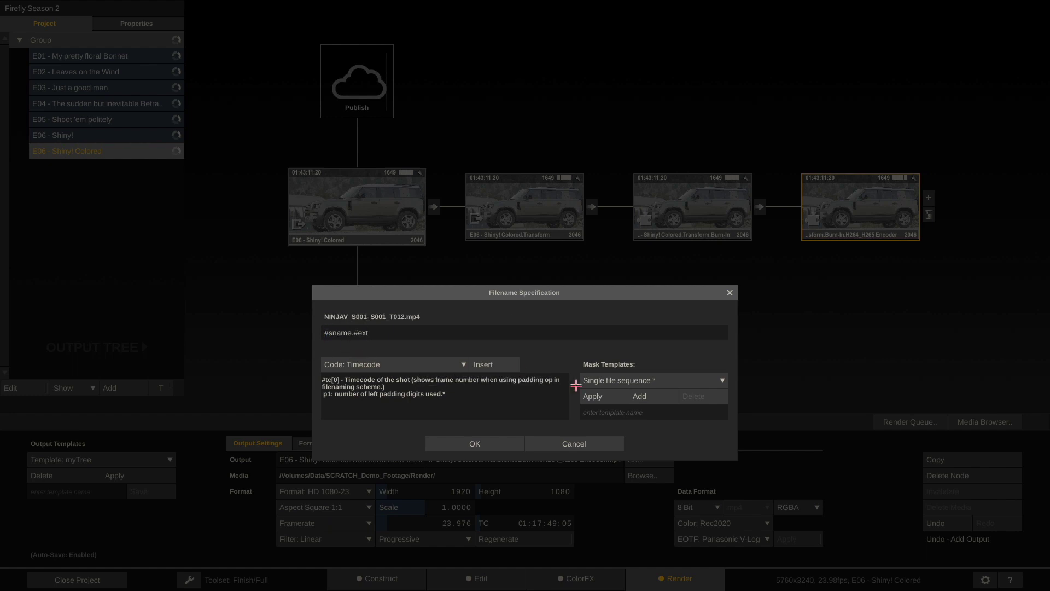
text(Onli)
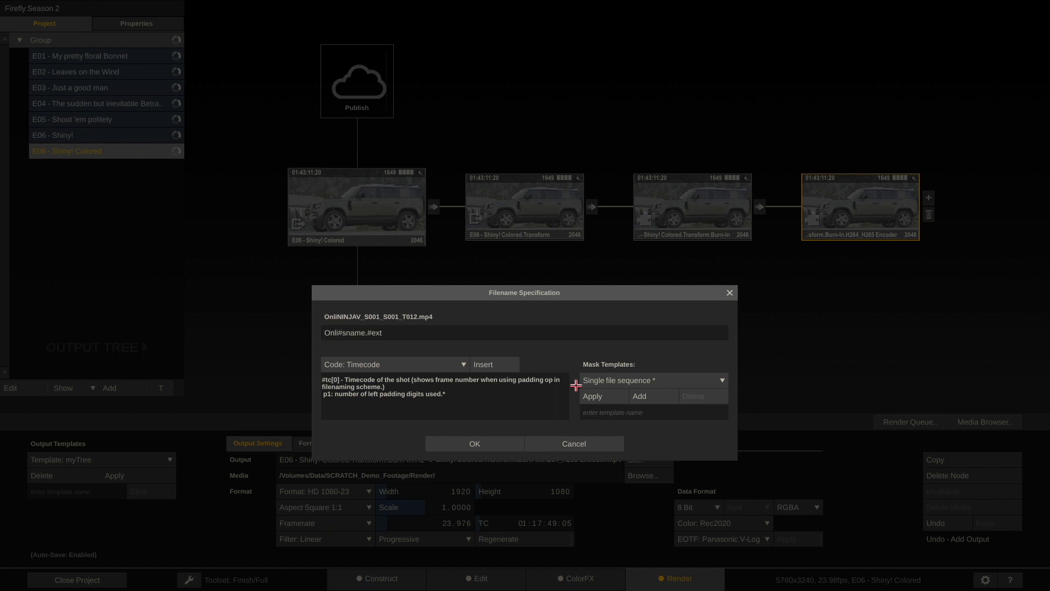
text(en_H26)
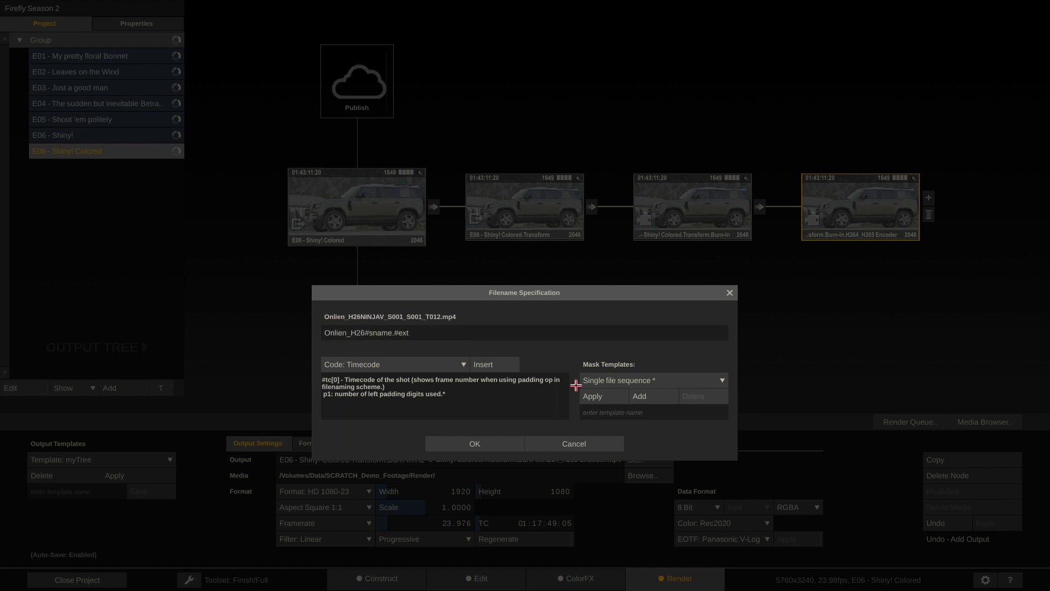
text(4\)
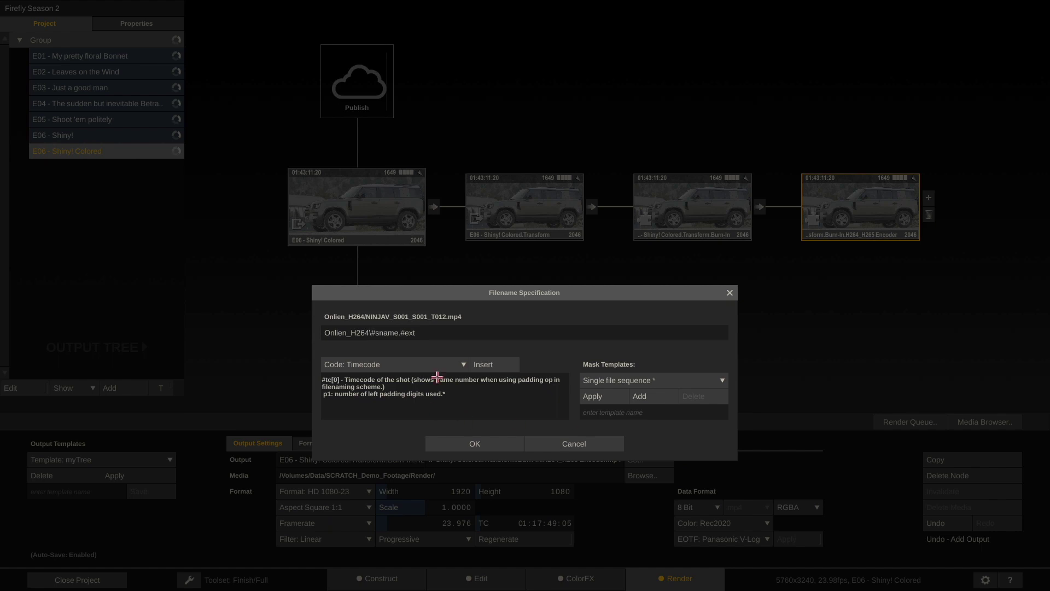
drag(369, 333, 423, 333)
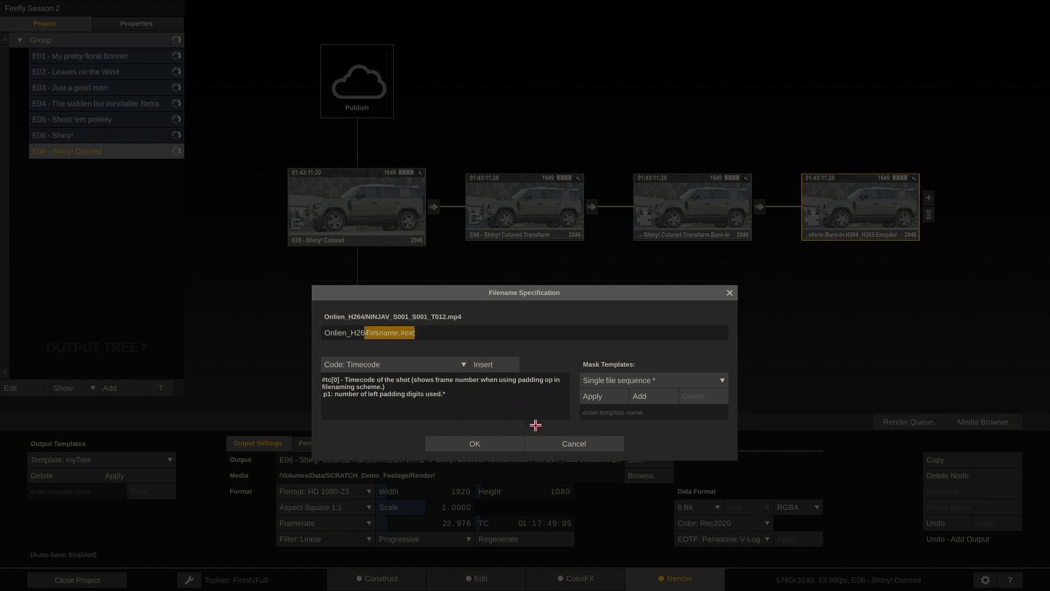
Confirm the filename mask and save the output tree as template 'ProRes RAW Dailies'.
click(470, 443)
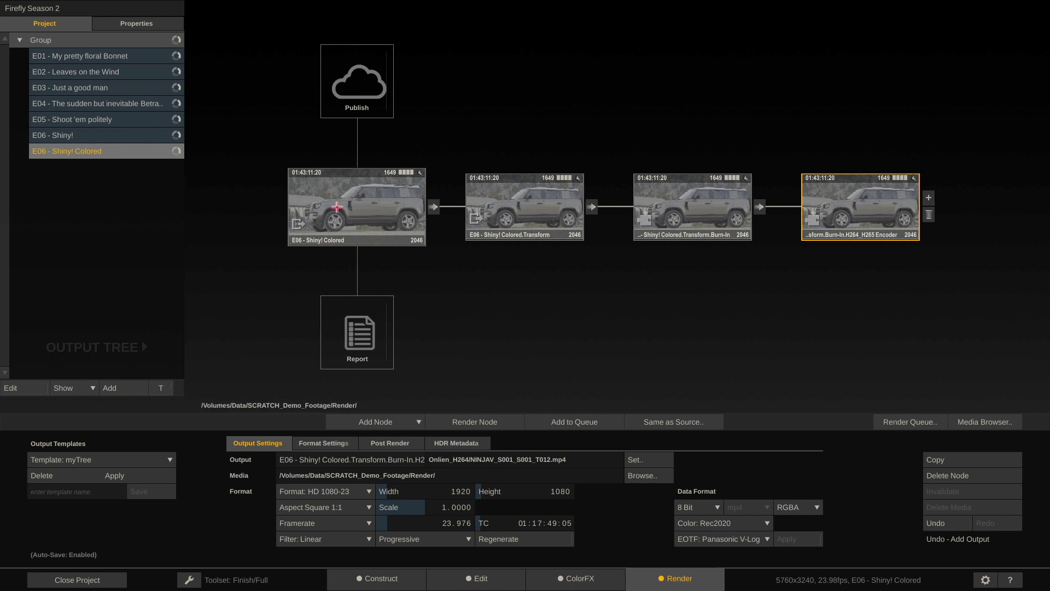
click(337, 207)
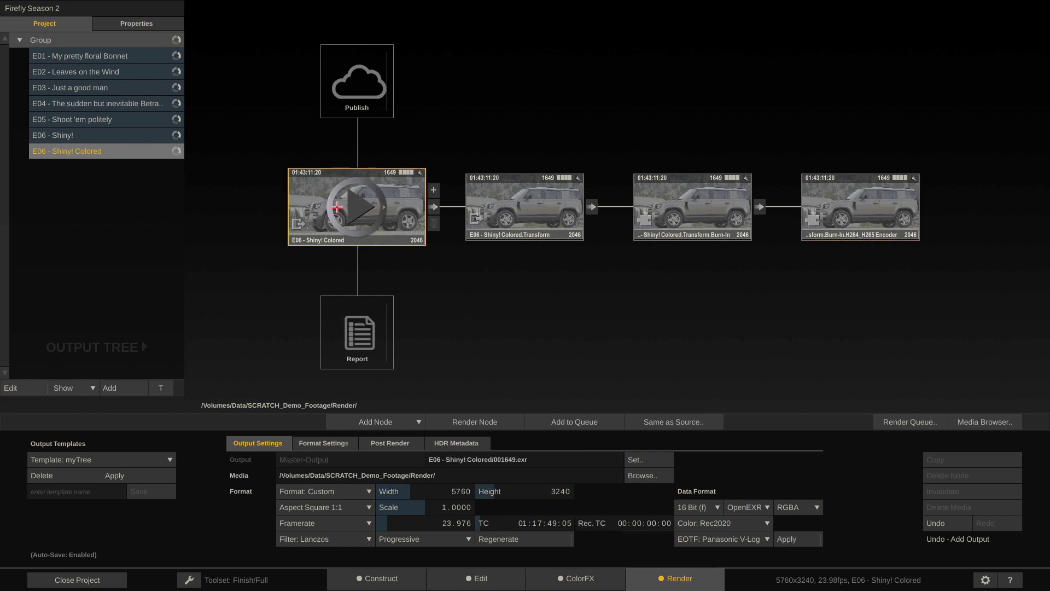
click(75, 492)
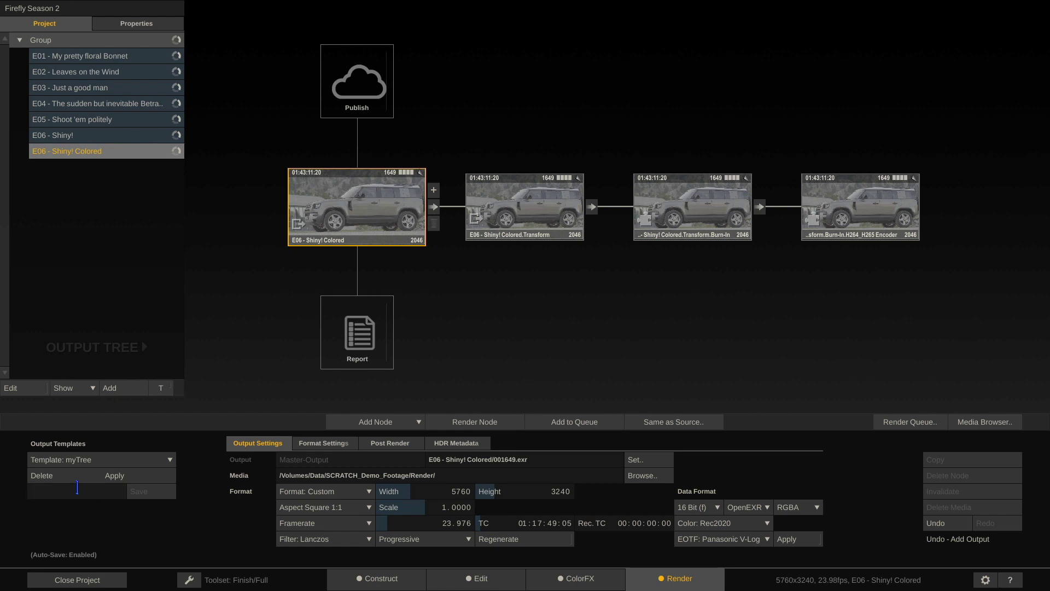
text(ProRes RAW Dailies)
click(140, 491)
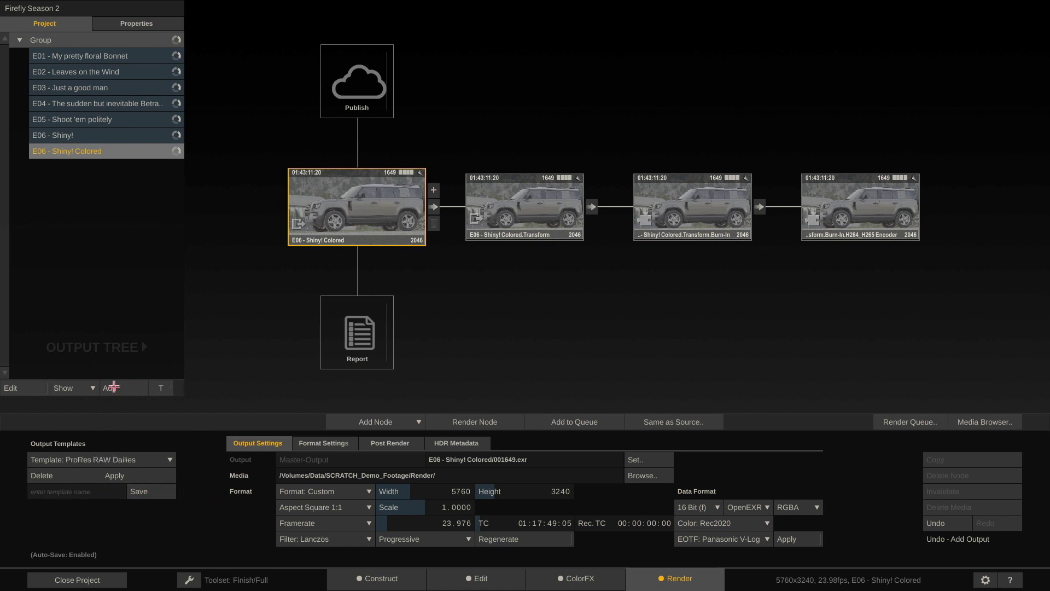
Add Timeline 2 and import three clips into it.
click(111, 387)
click(362, 580)
click(541, 425)
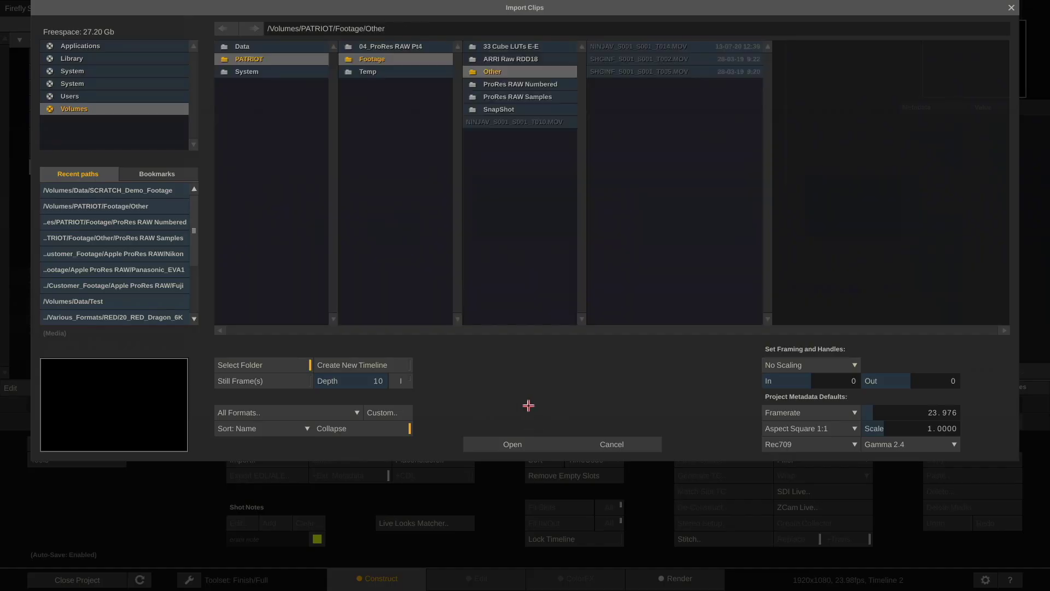
click(494, 446)
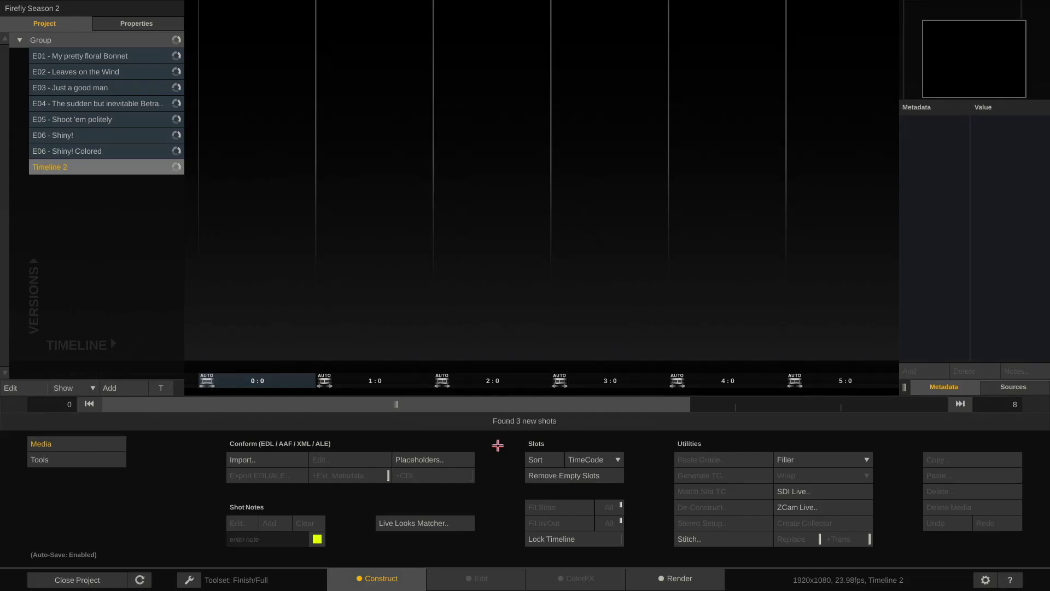
Apply the ProRes RAW Dailies output template to Timeline 2 and inspect its encoder node.
click(668, 586)
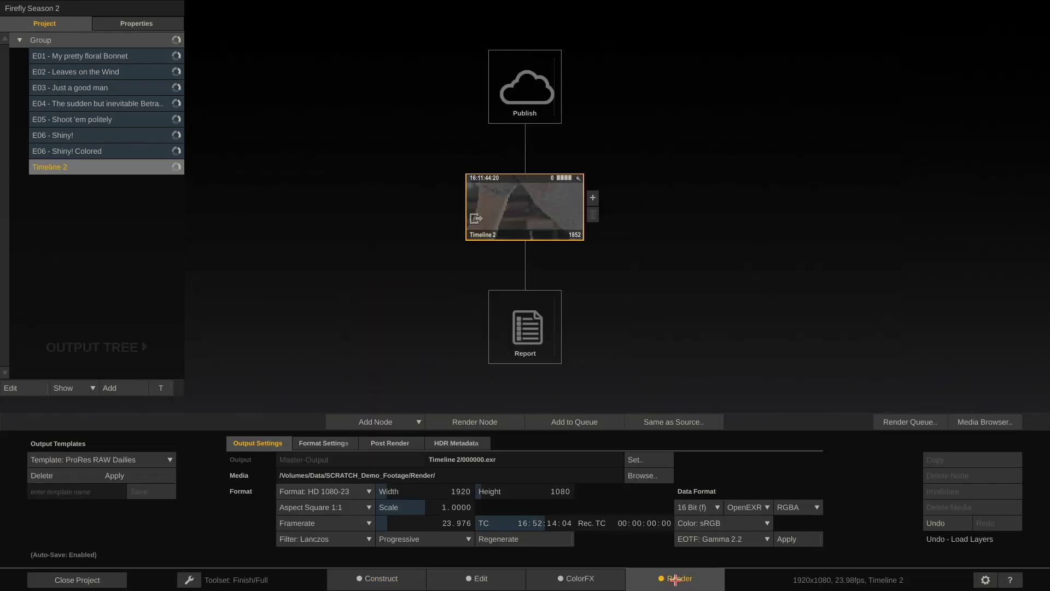
click(123, 455)
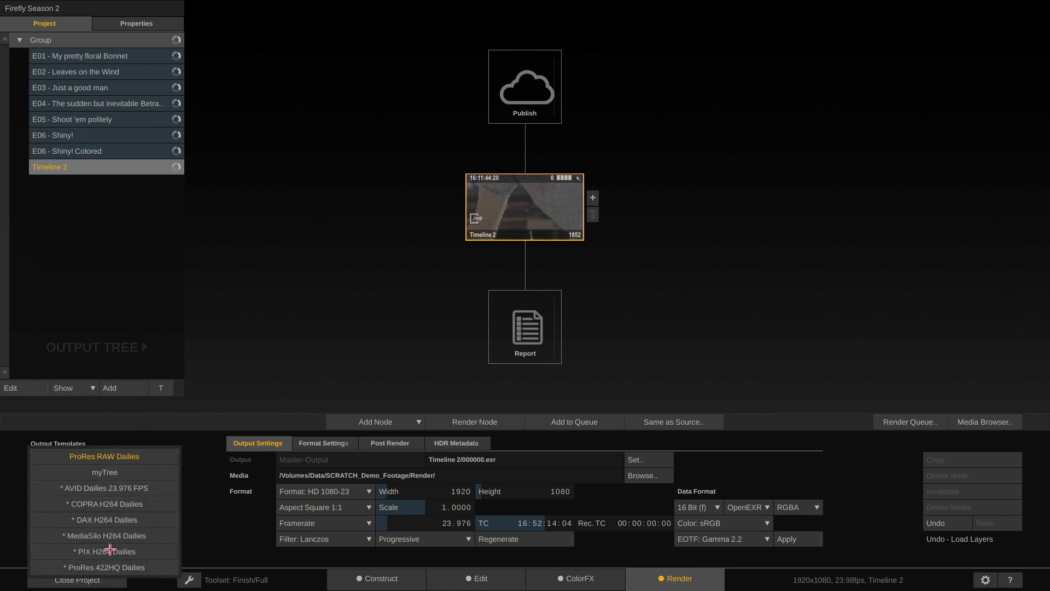
click(131, 458)
click(115, 475)
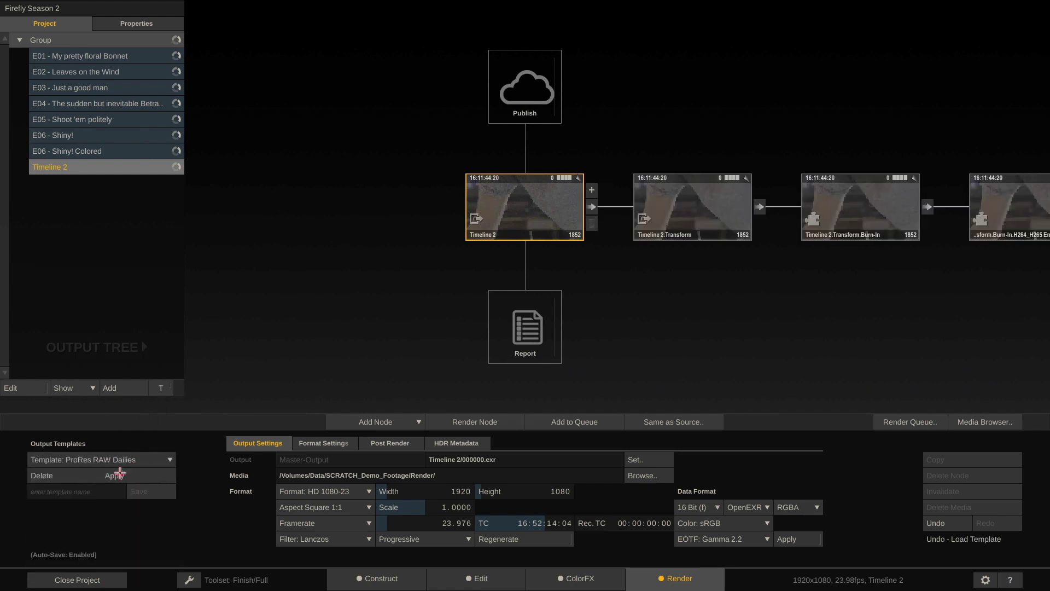
click(823, 207)
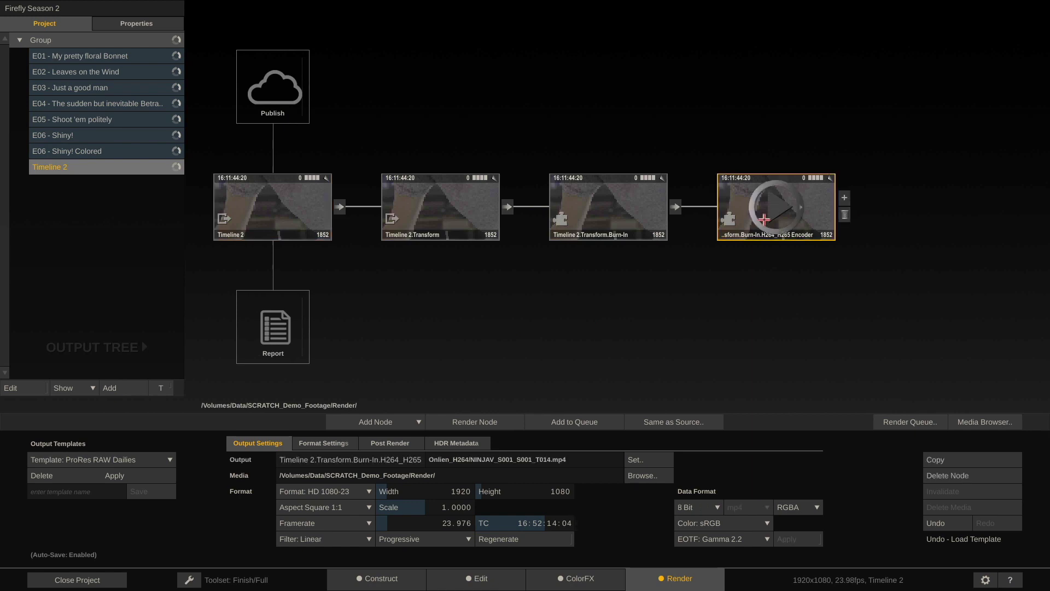
Set ProRes RAW Dailies as the project's default output template in Project Settings.
click(90, 579)
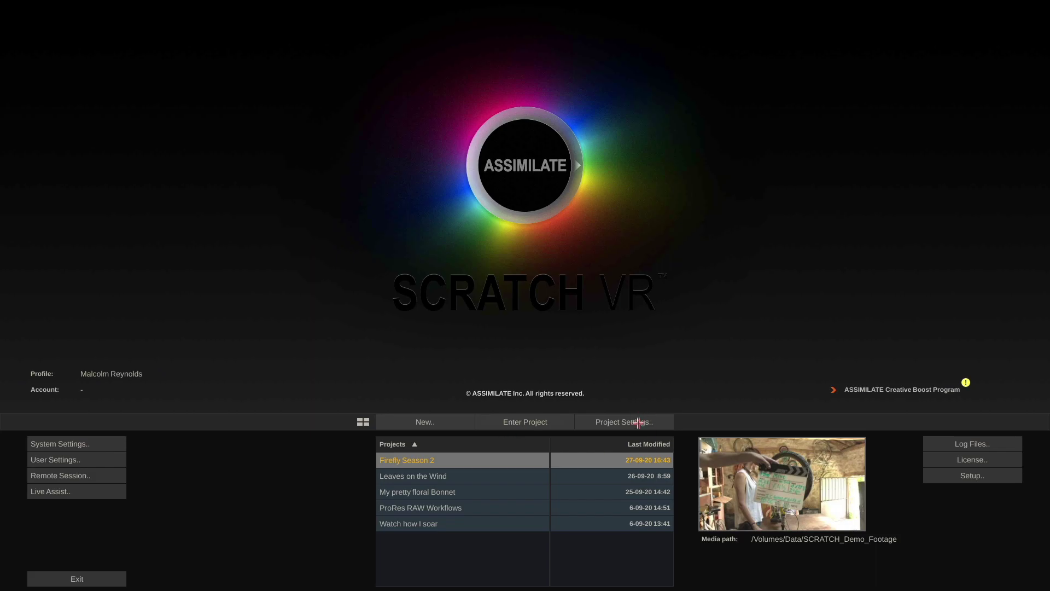
click(639, 423)
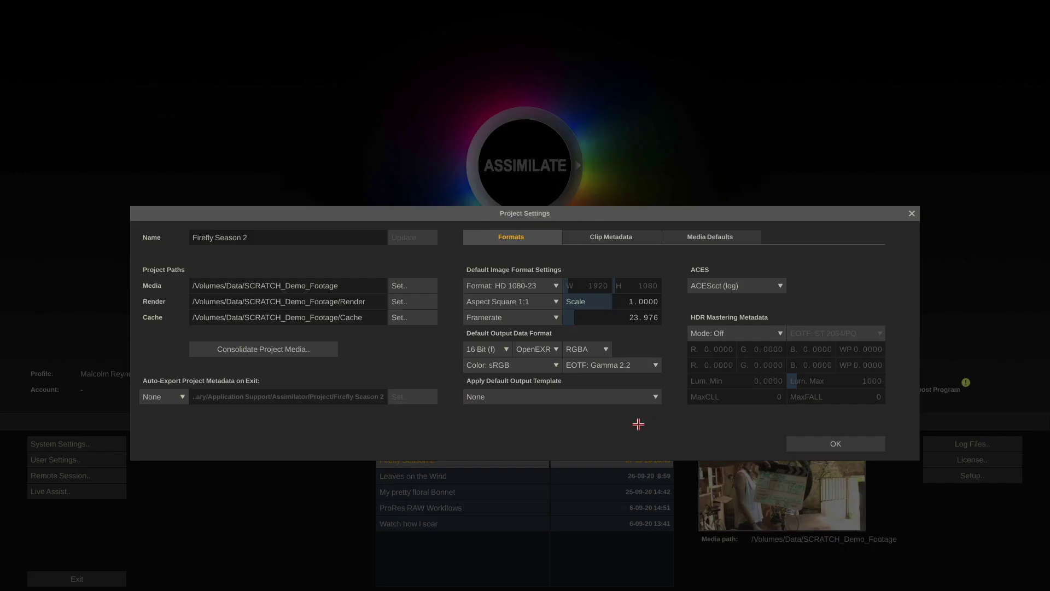
click(594, 394)
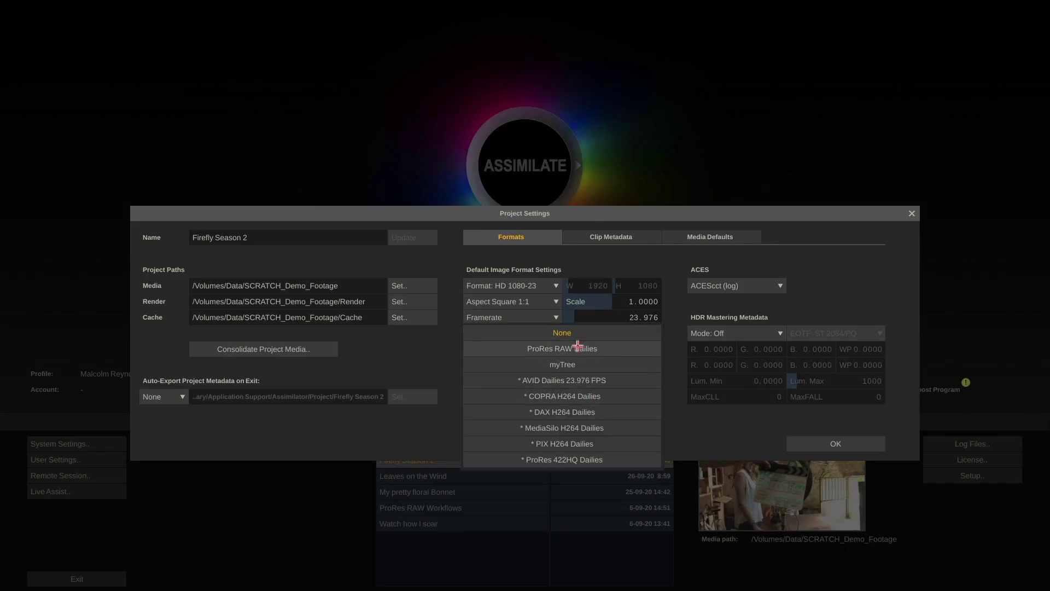
click(623, 348)
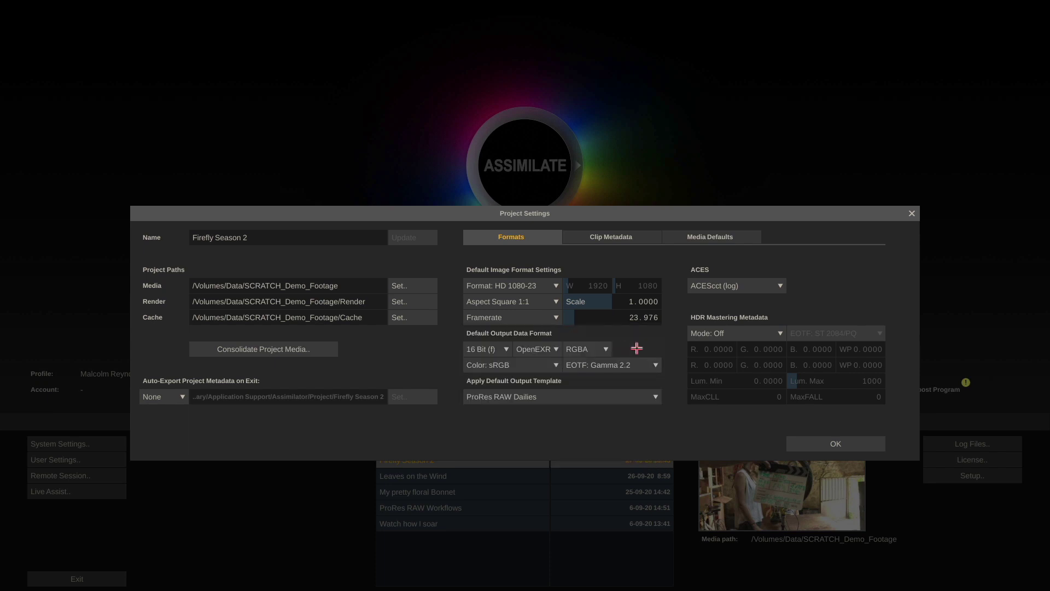
click(815, 441)
Reopen Firefly Season 2, review the timelines' output trees, and add Timeline 3.
click(515, 422)
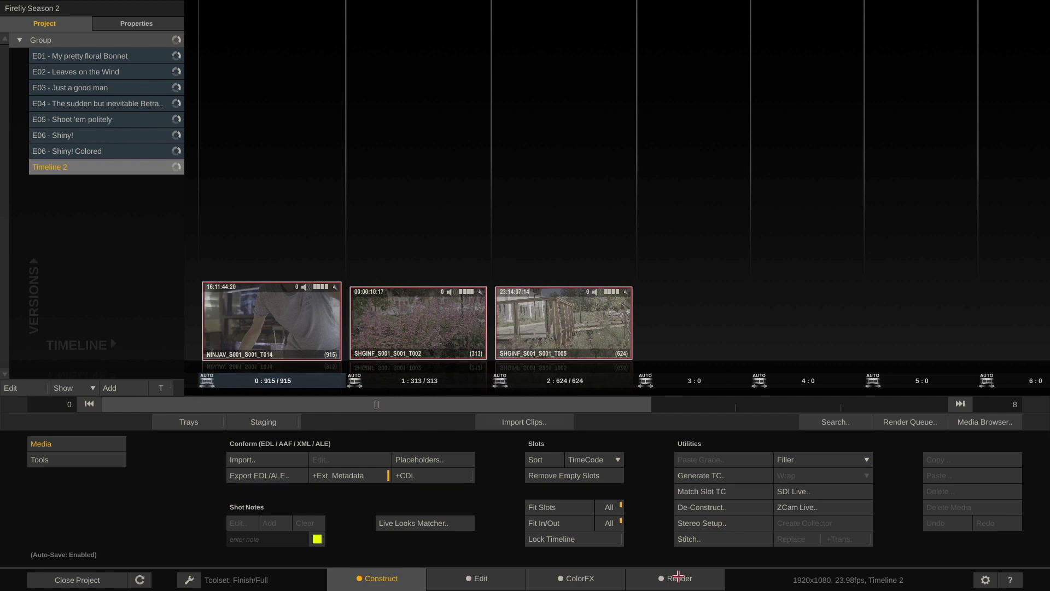
click(676, 575)
click(120, 121)
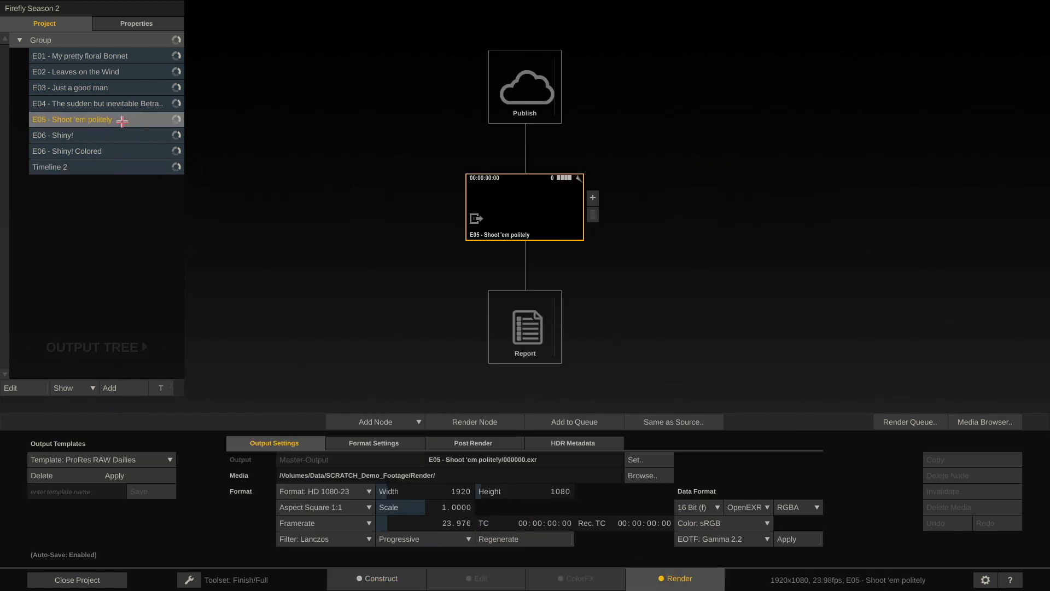
click(128, 104)
click(127, 72)
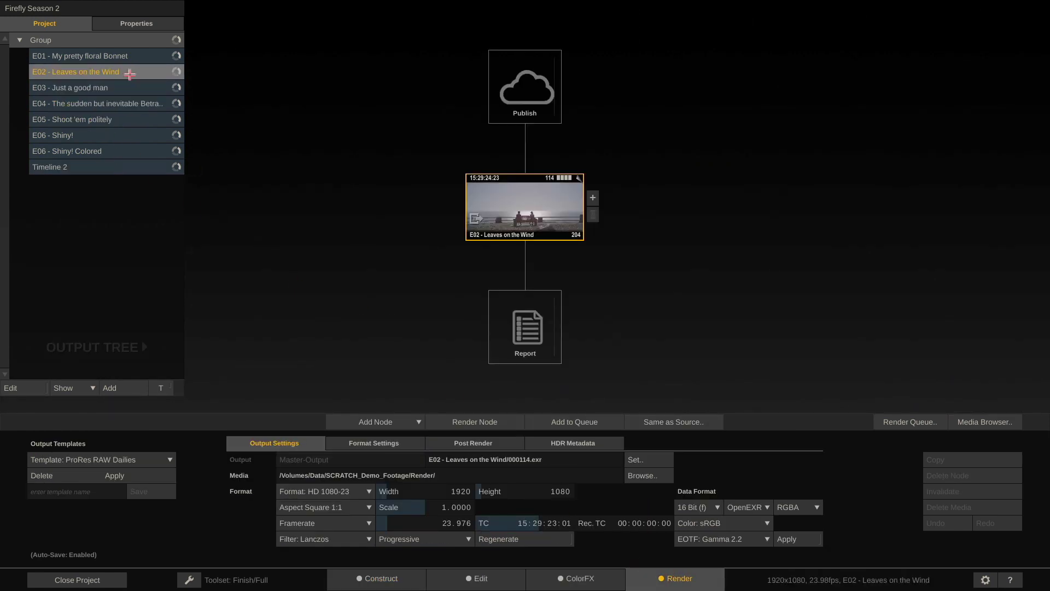
click(125, 170)
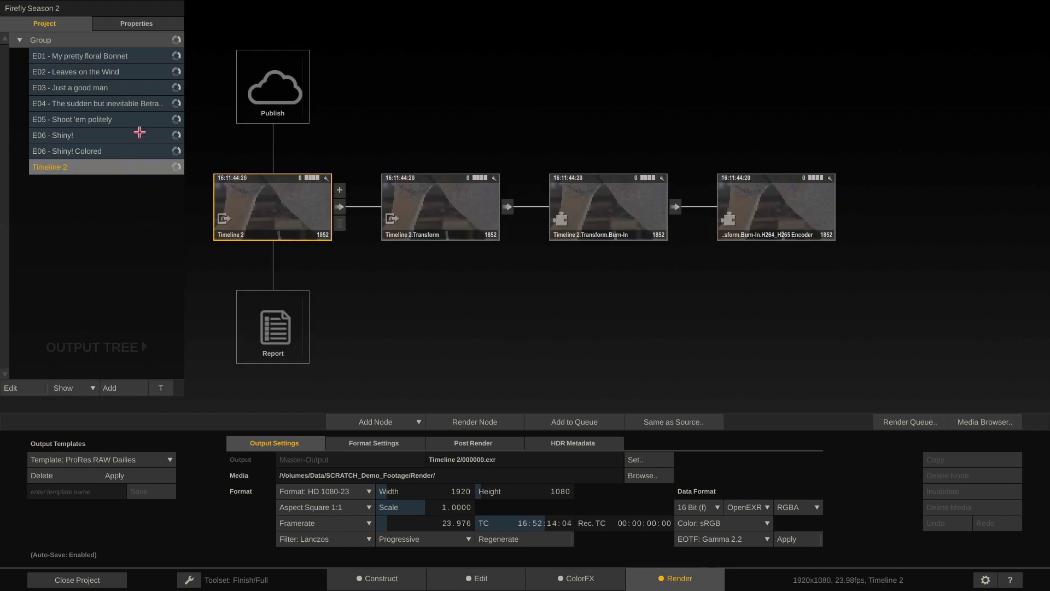
click(146, 88)
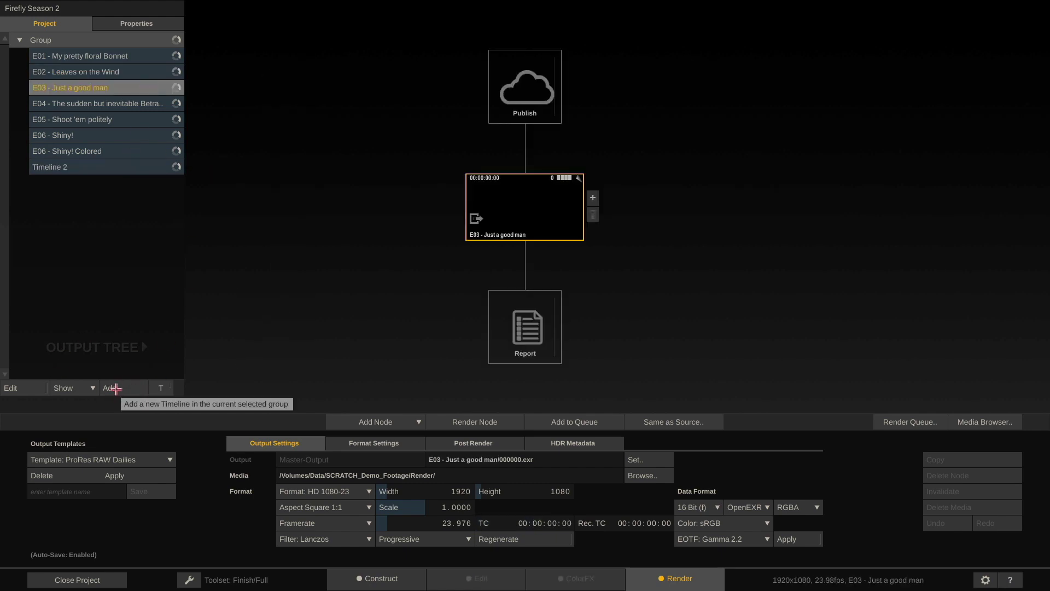
click(123, 387)
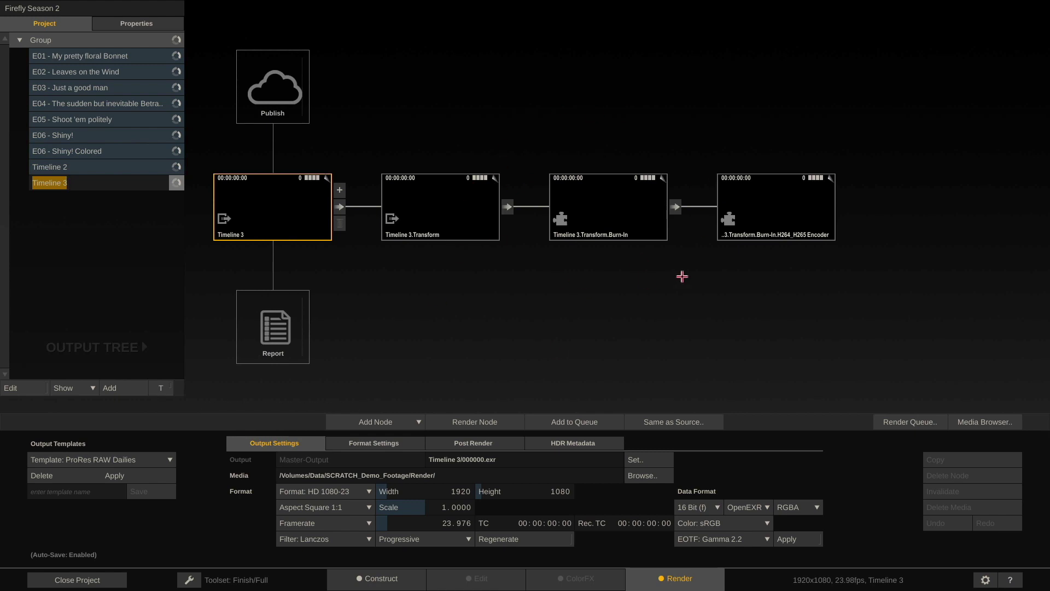
key(Return)
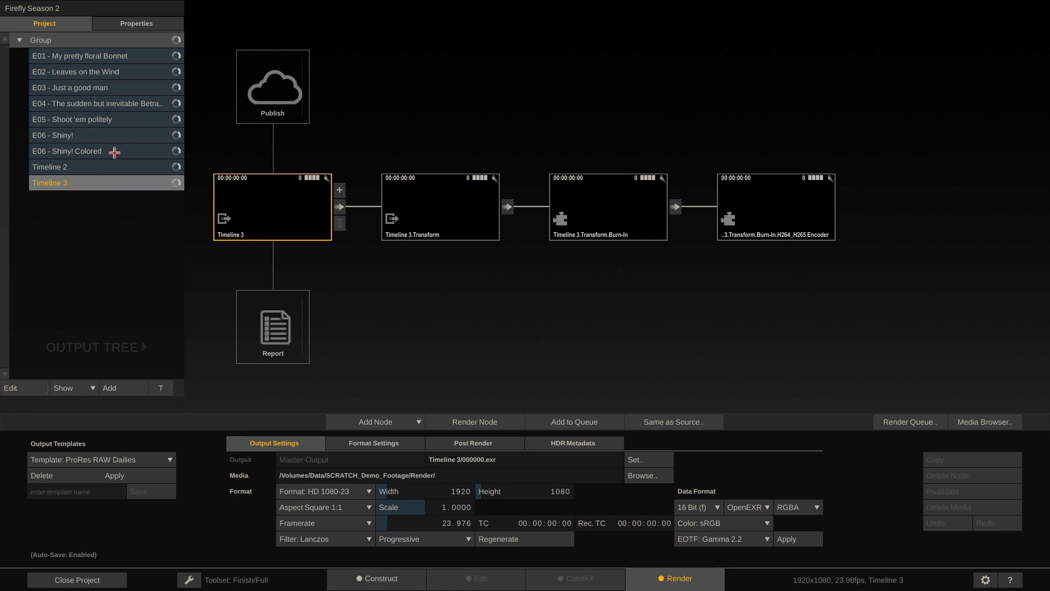
Render the H264 encoder node for E06 - Shiny! Colored and check the Render Queue.
click(114, 152)
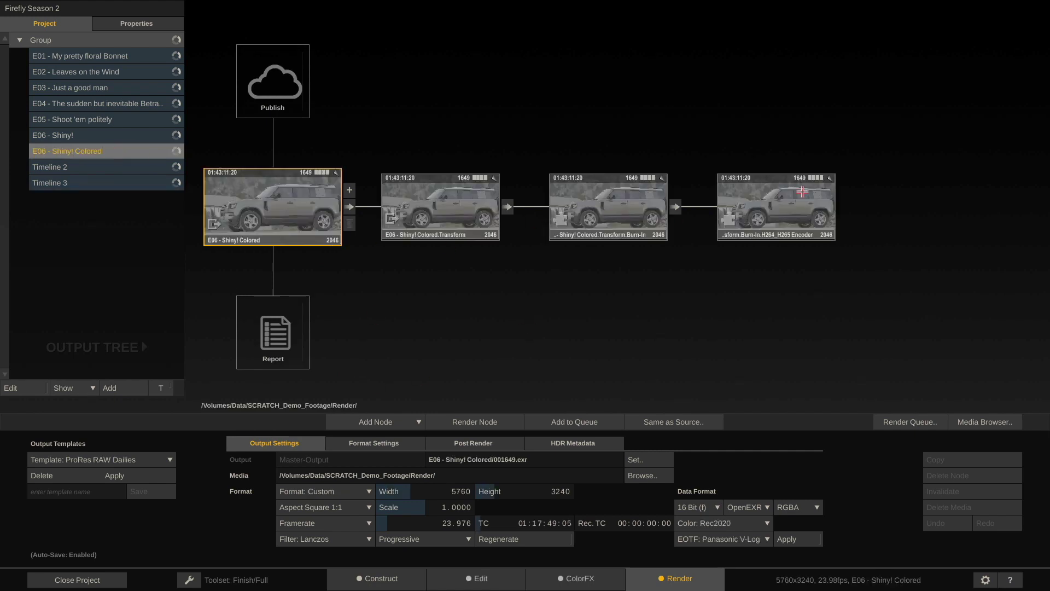
click(802, 192)
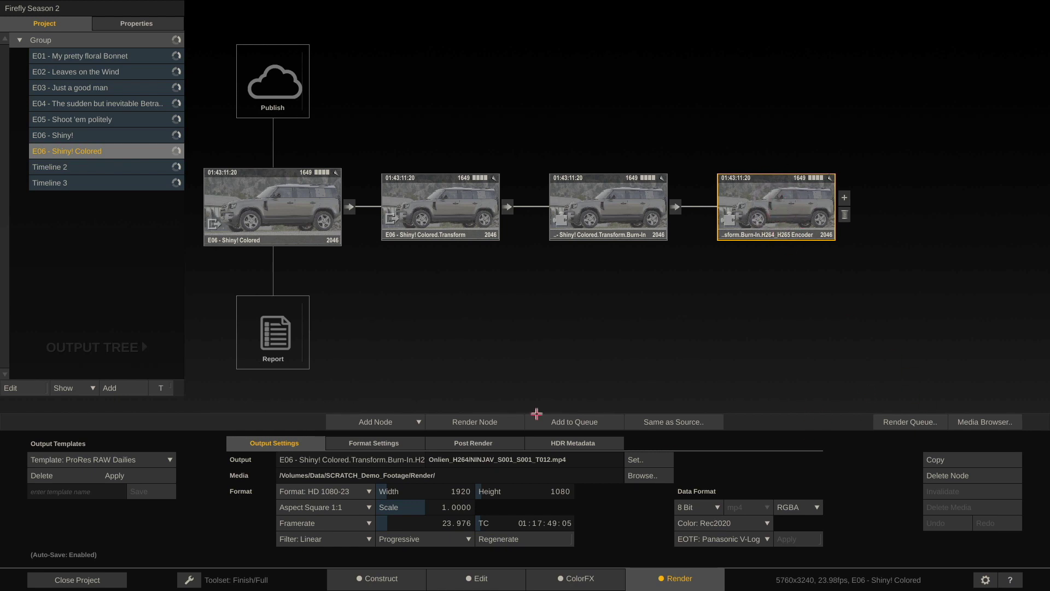
click(449, 423)
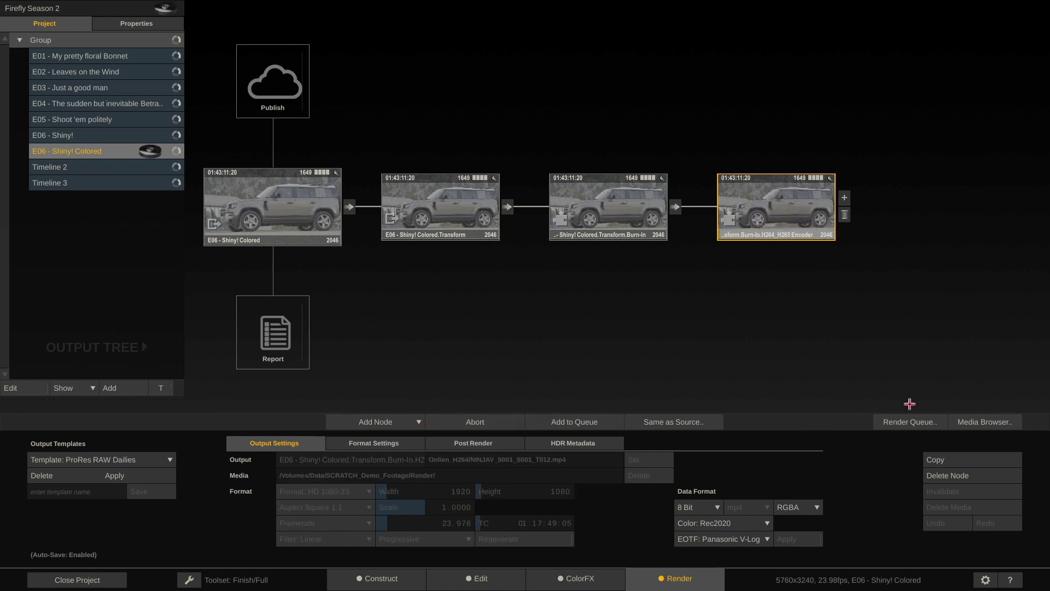
click(910, 422)
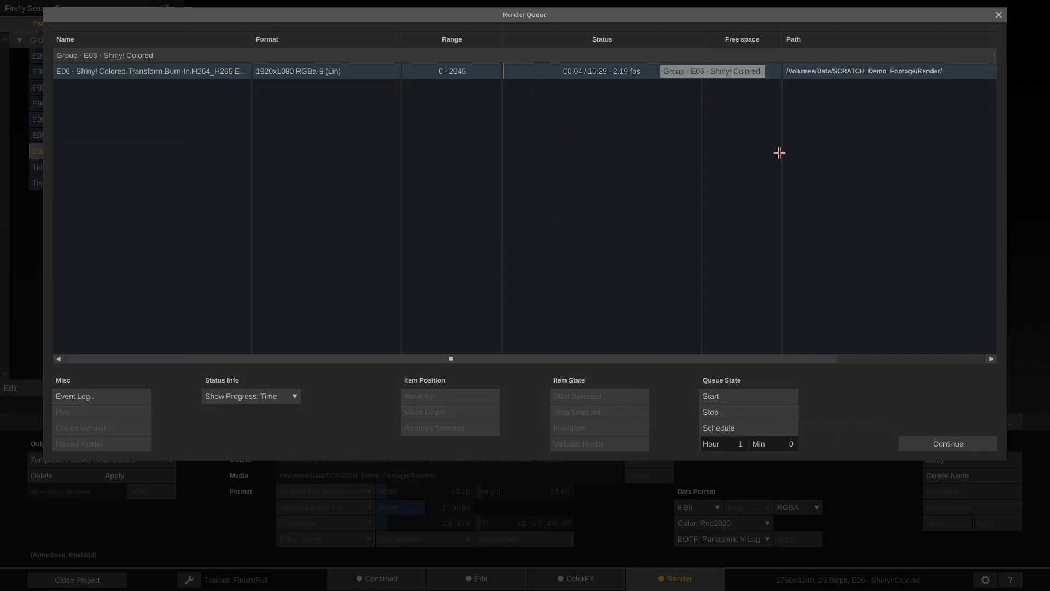
Close the render queue, go to Construct, and load Timeline 2 after viewing Timeline 3.
click(928, 441)
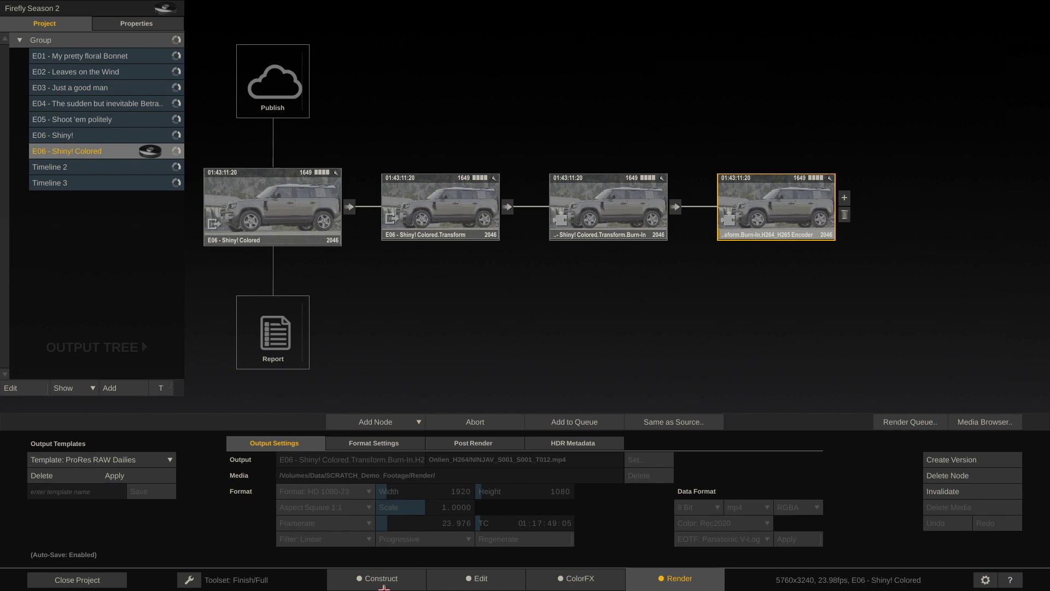
click(379, 581)
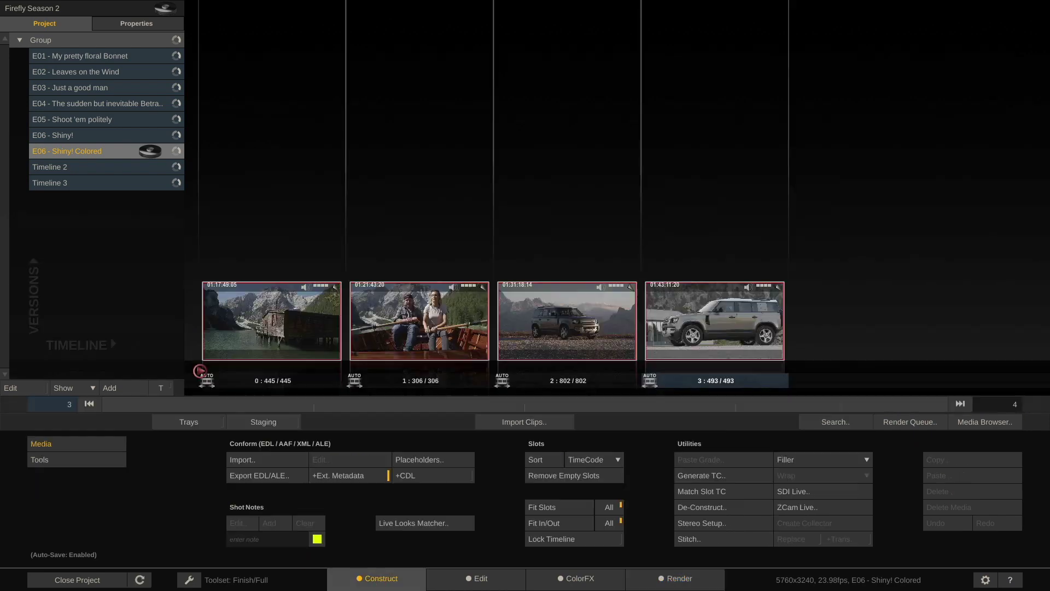
click(135, 181)
click(165, 168)
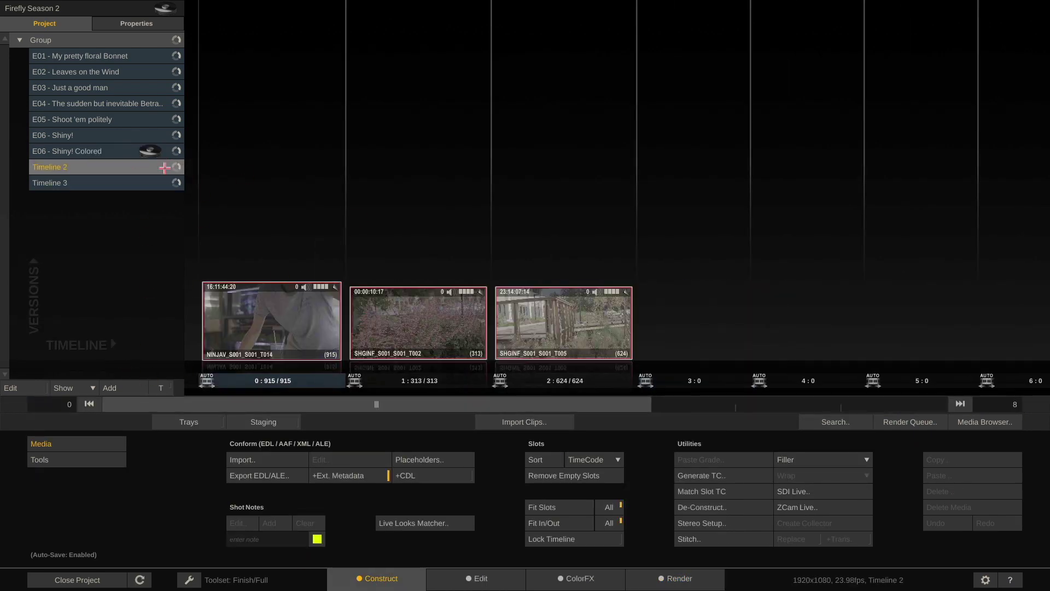